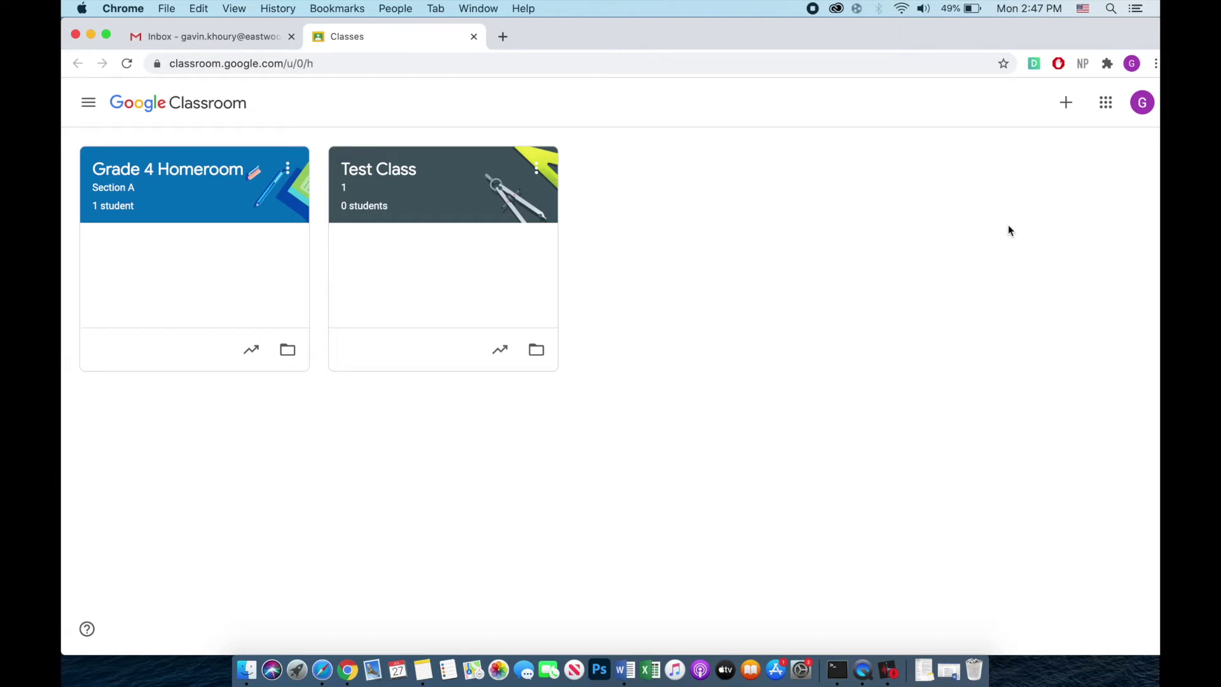
Create a new class named "Grade 4 Homeroom" with the section "Section B"
click(1066, 102)
click(1046, 162)
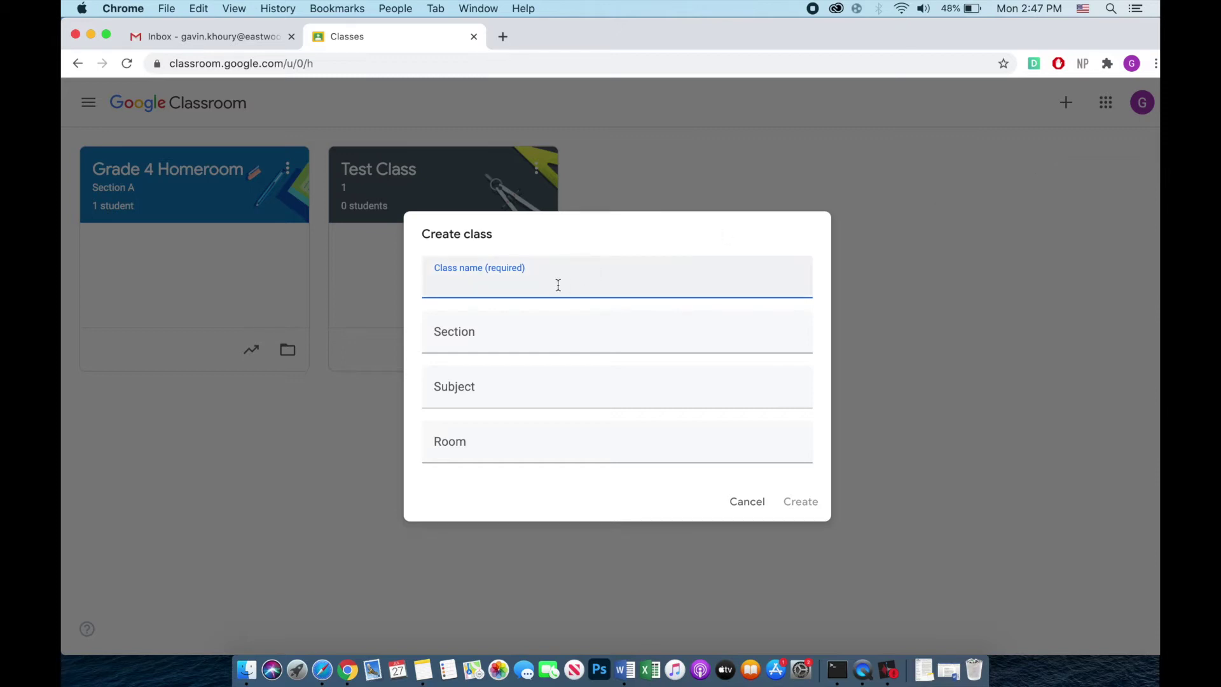
text(Grade 4 Homeroom)
key(Tab)
text(Section B)
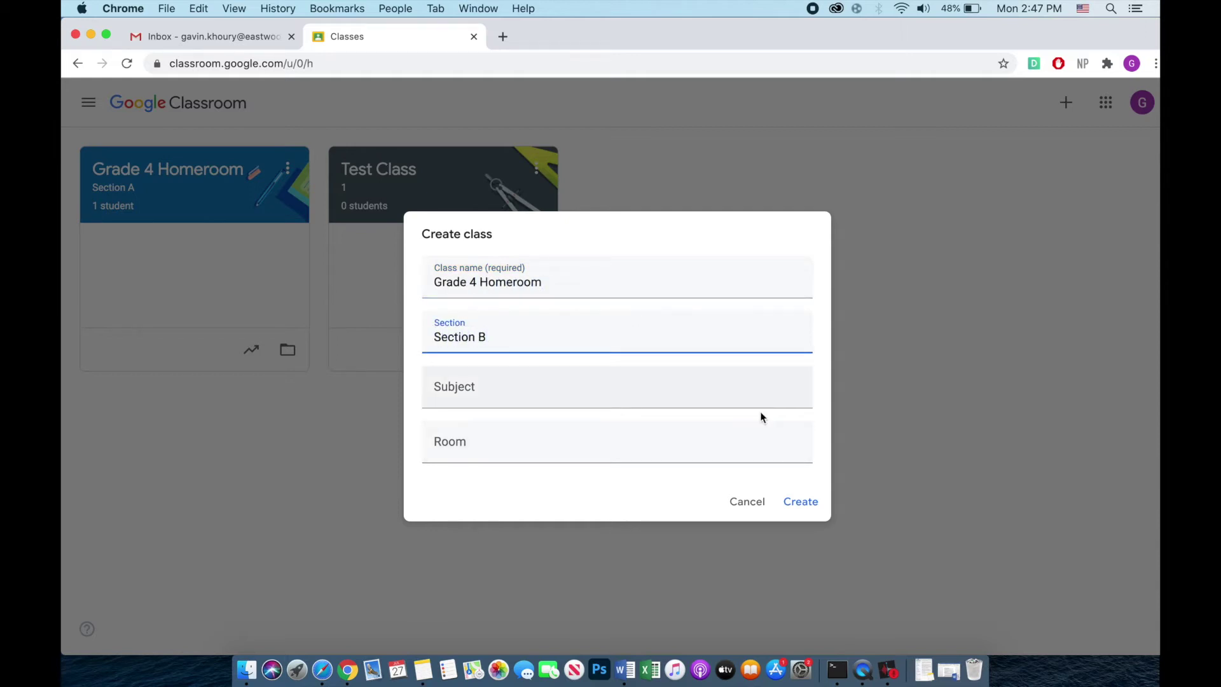
click(802, 502)
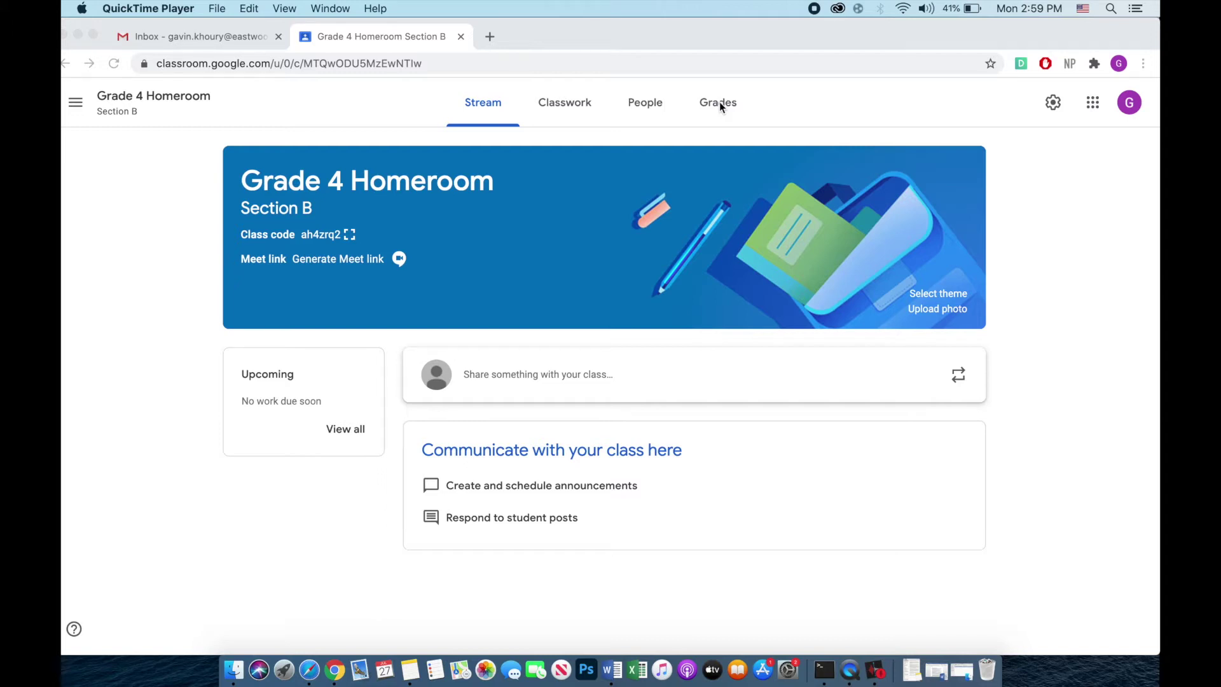
Search for test.student2 among the people who can join the class and invite Test Student 2 as a student
click(648, 102)
click(643, 108)
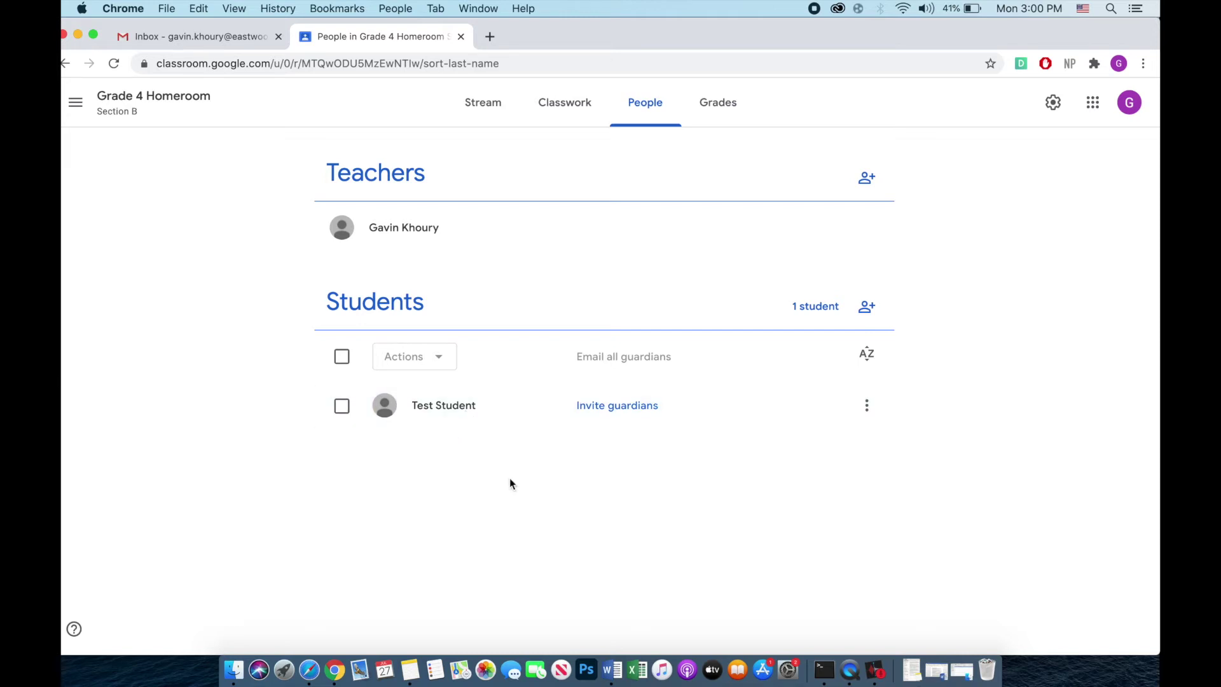
click(868, 310)
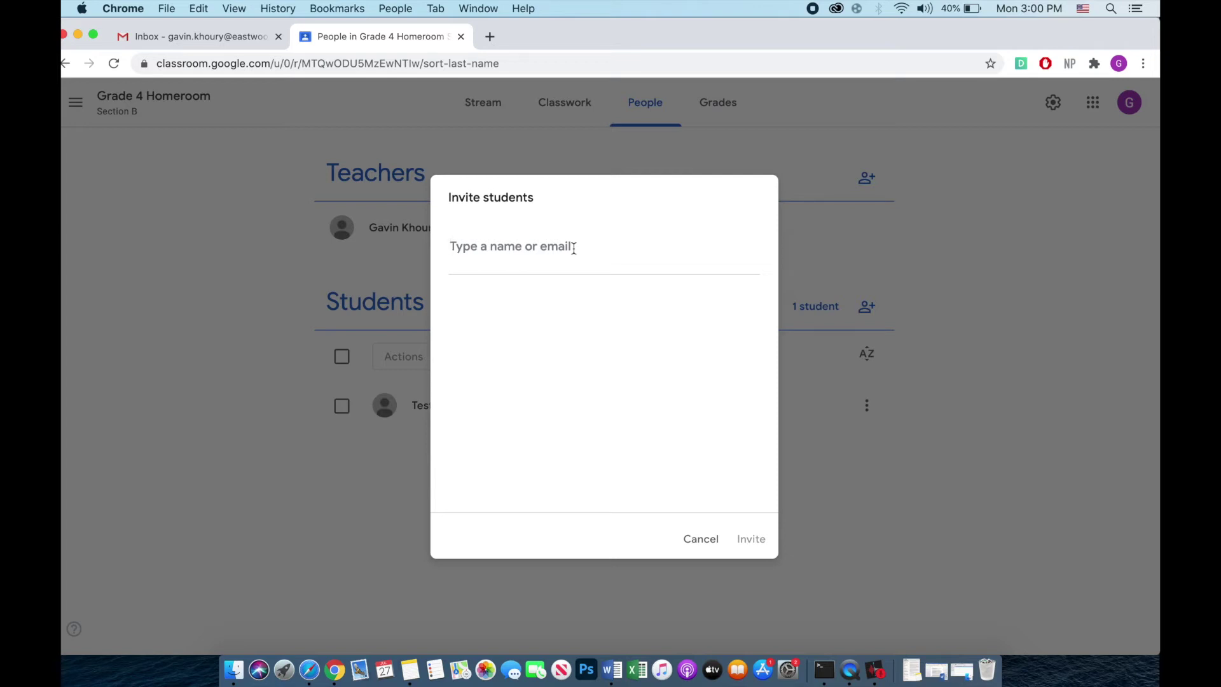
text(test2)
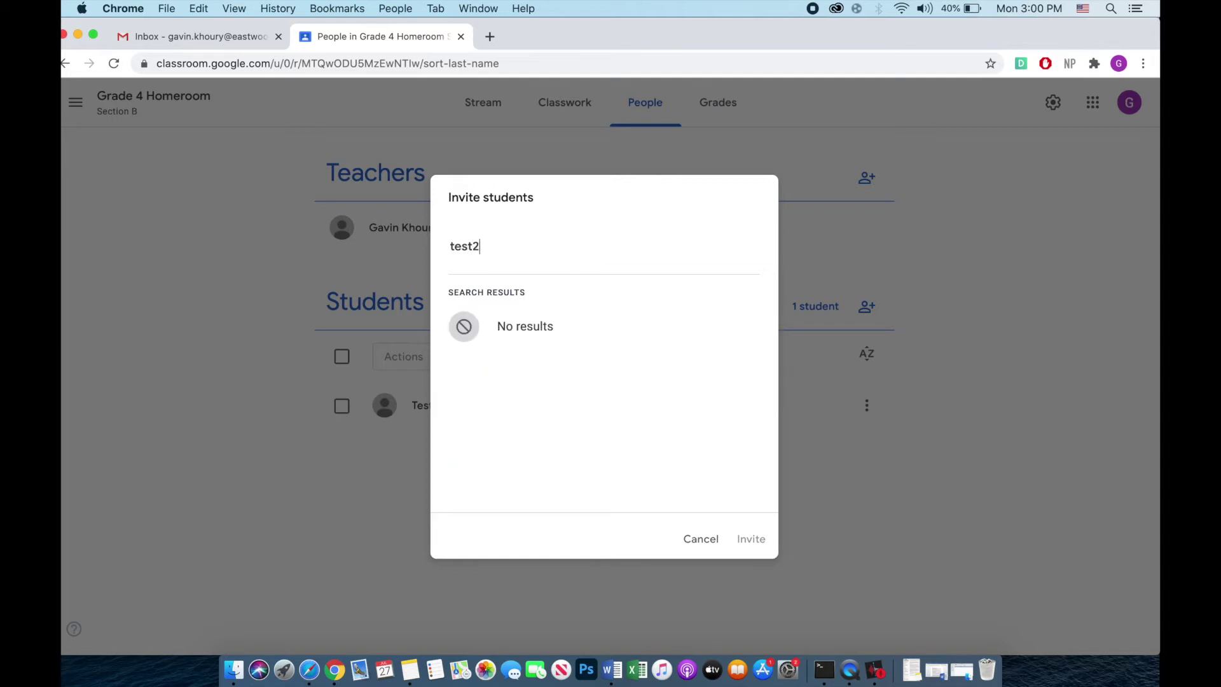
key(BackSpace)
text(.student2)
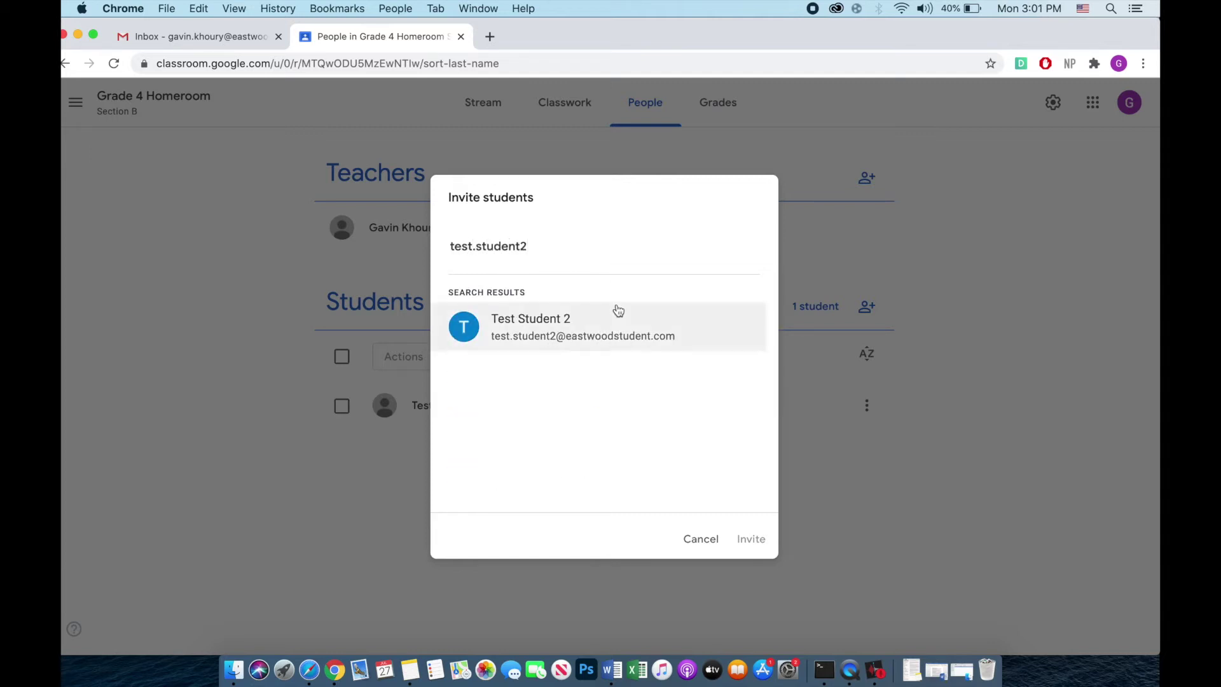
click(598, 337)
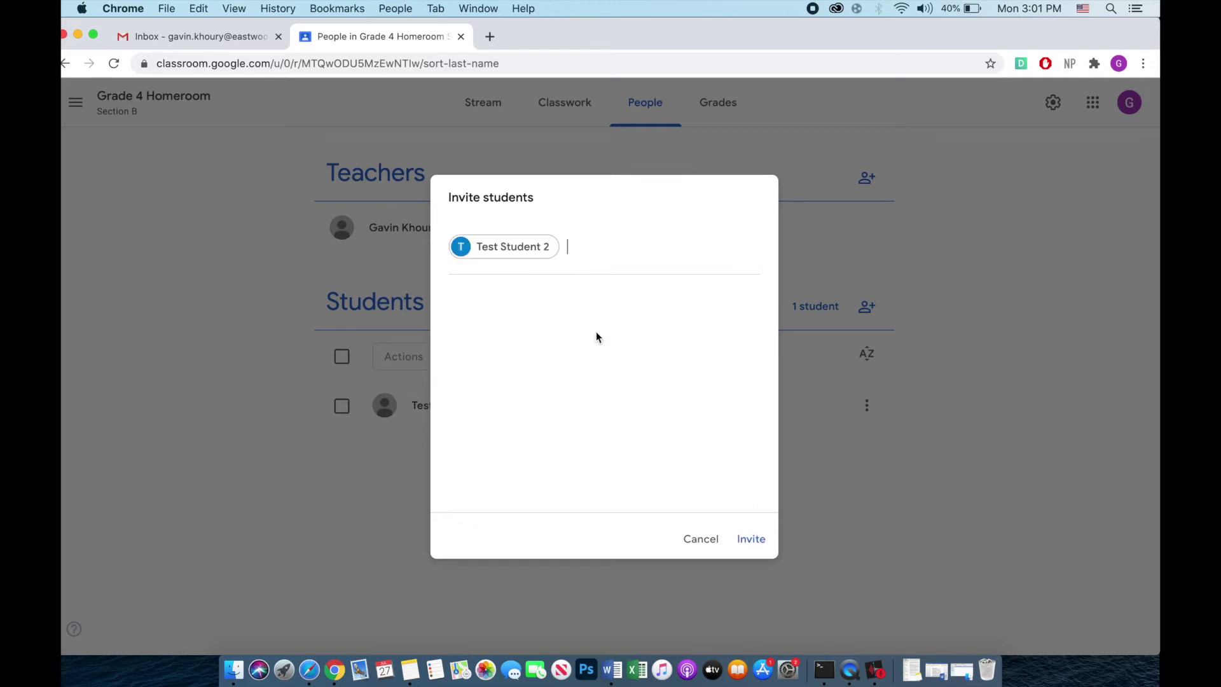
click(749, 539)
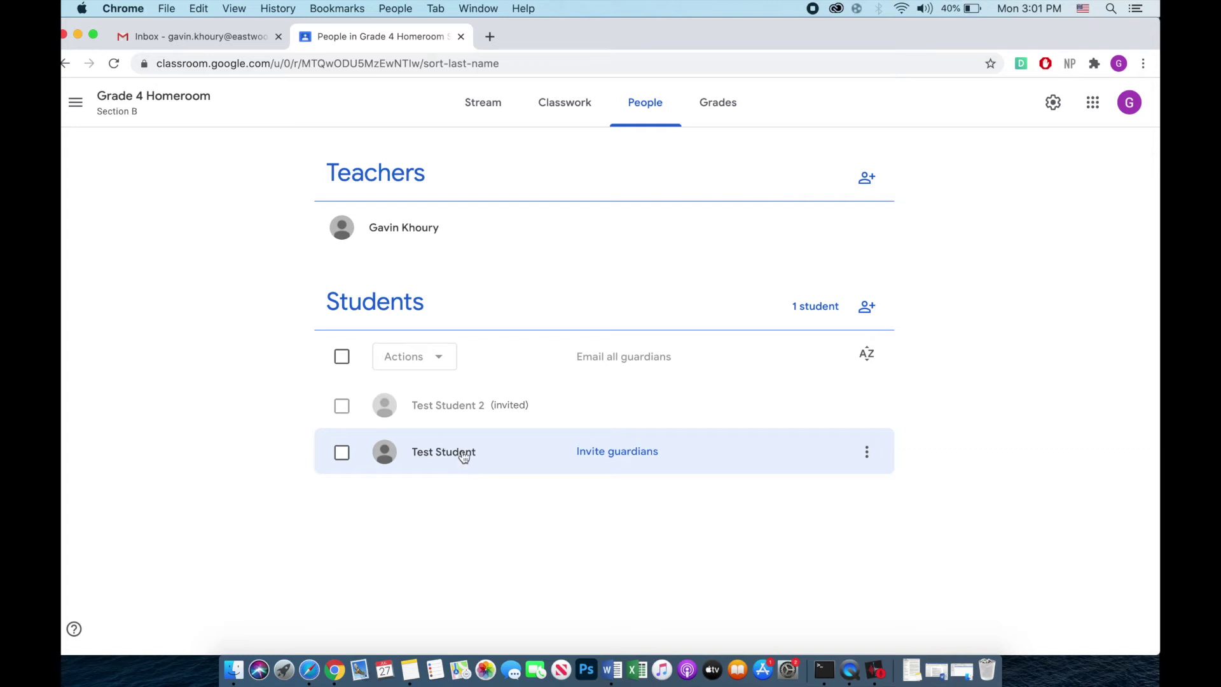
View the actions available for Test Student and the teacher invitation form without applying either
drag(534, 407, 573, 406)
click(568, 407)
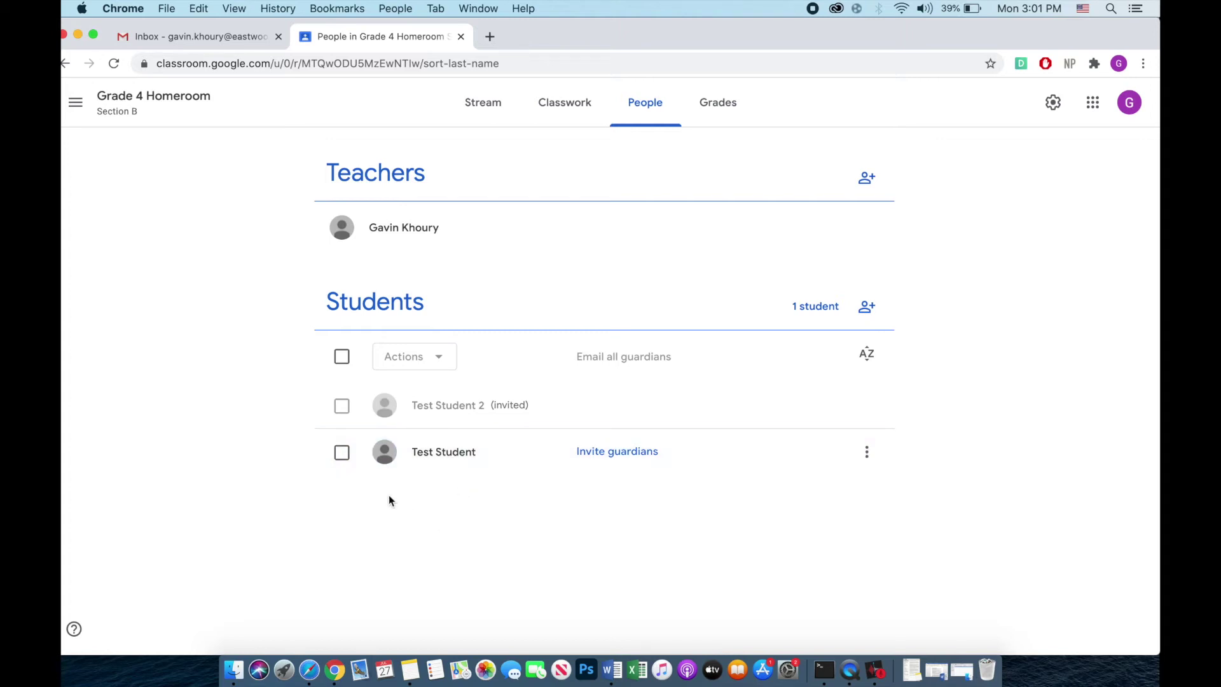
click(341, 453)
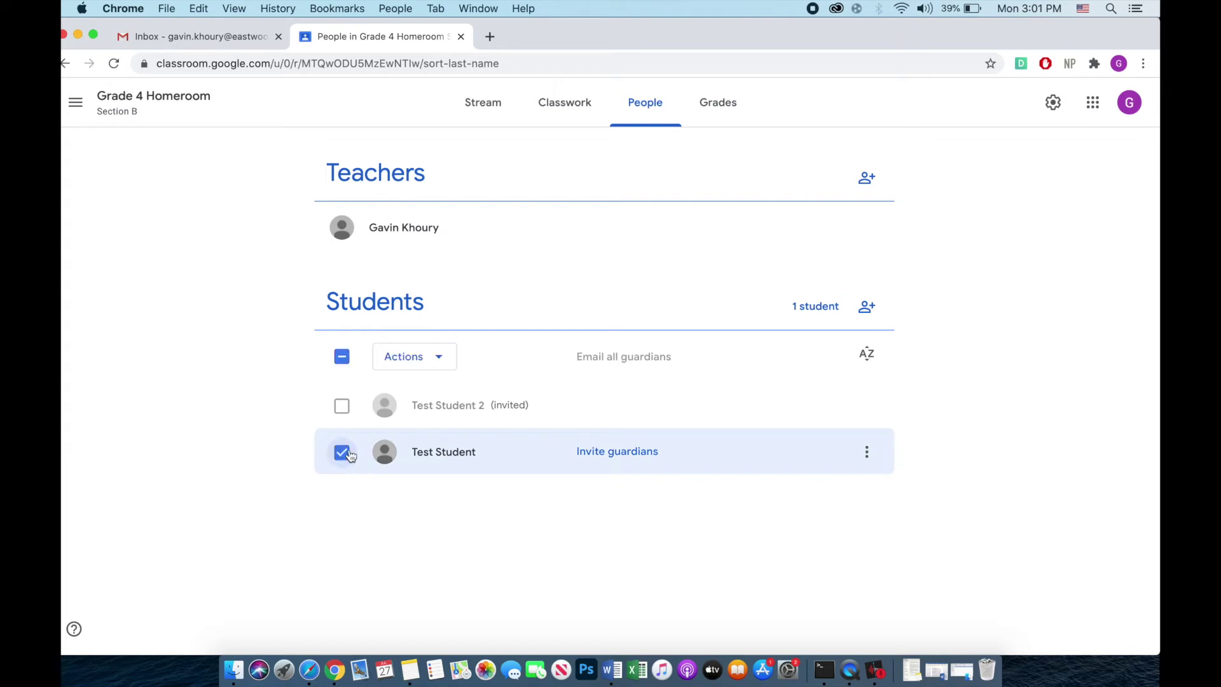
click(443, 360)
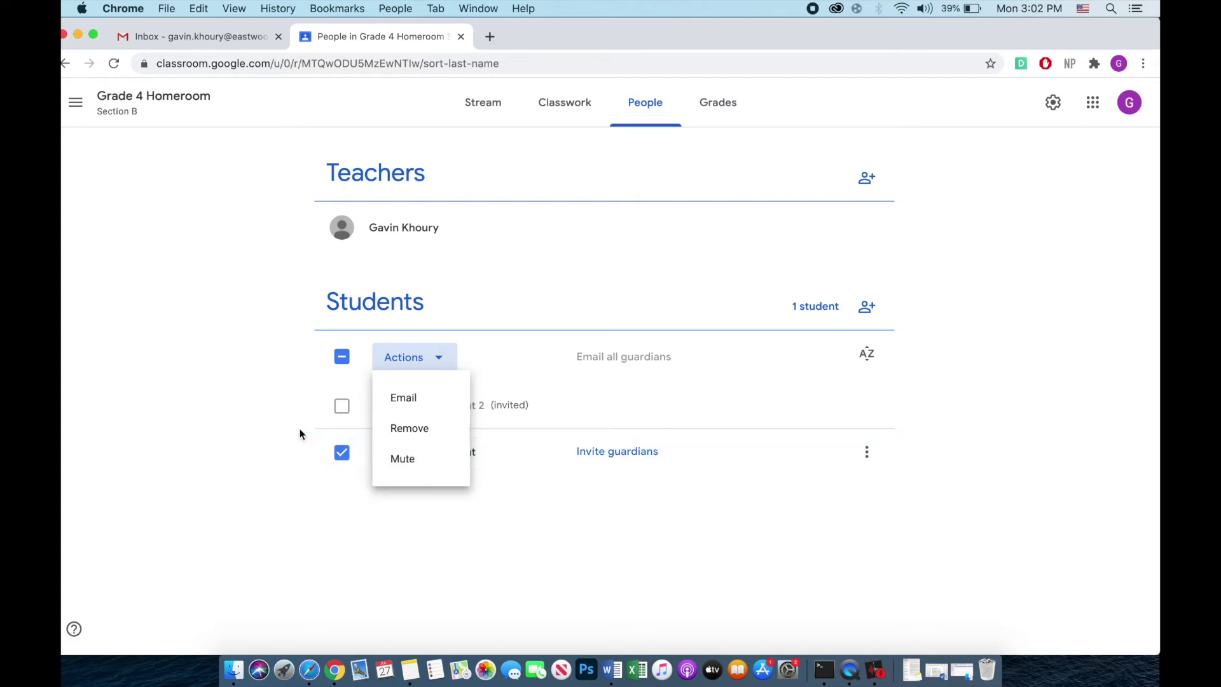
click(277, 432)
click(353, 447)
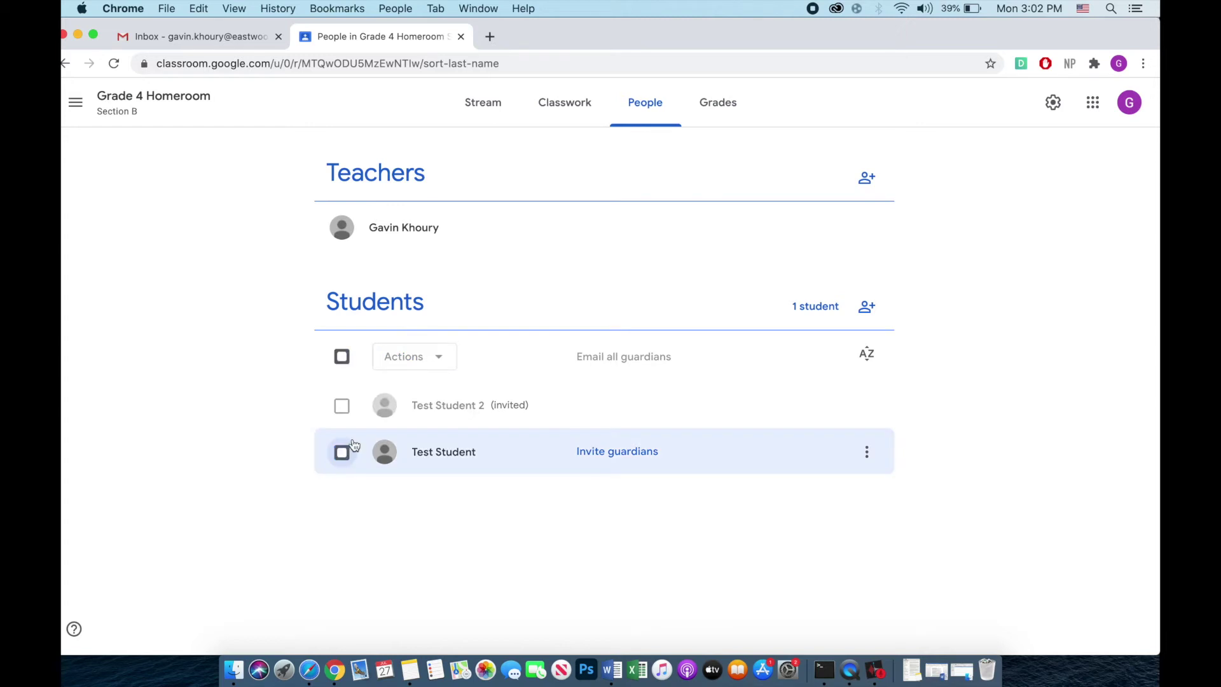
click(867, 184)
click(703, 537)
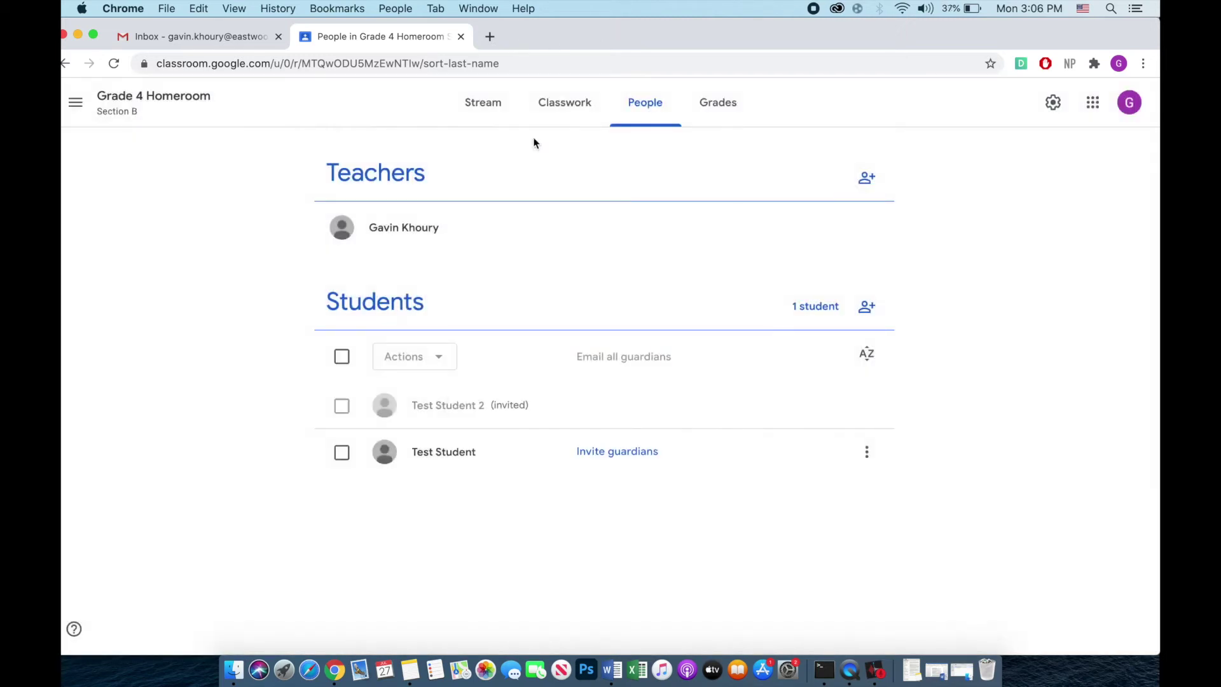
Write a stream announcement for all students of this class reading "Welcome to Grade 4 Homeroom!"
click(498, 113)
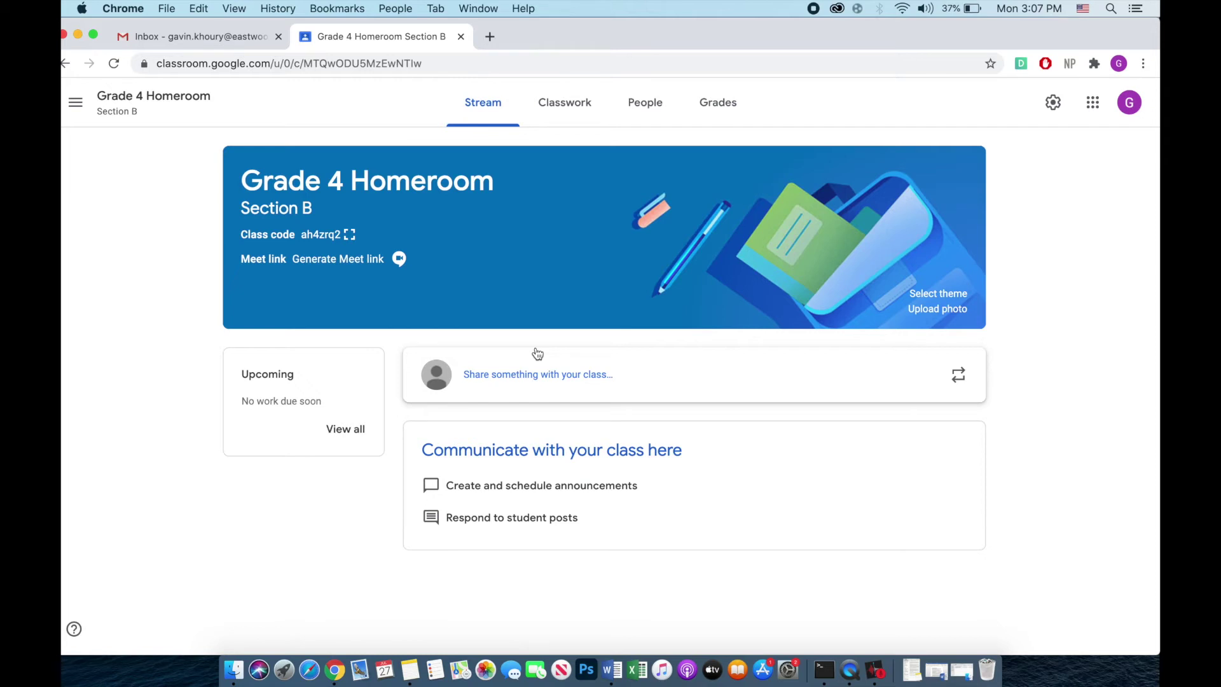
click(548, 375)
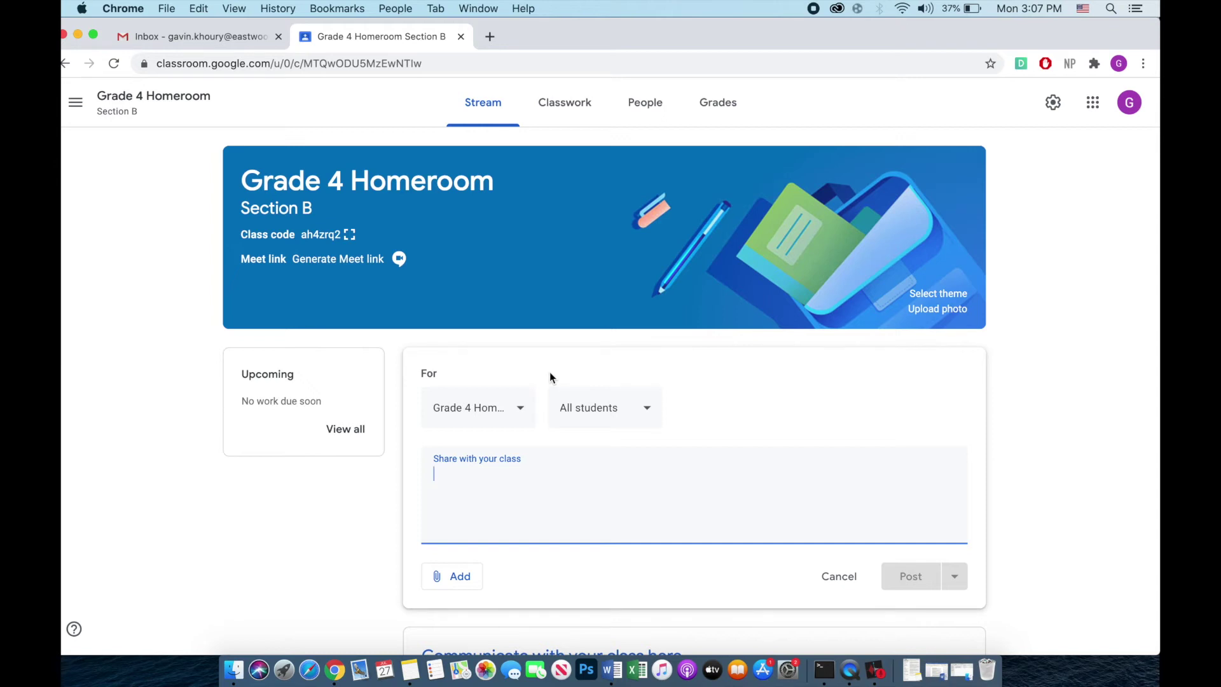
click(520, 410)
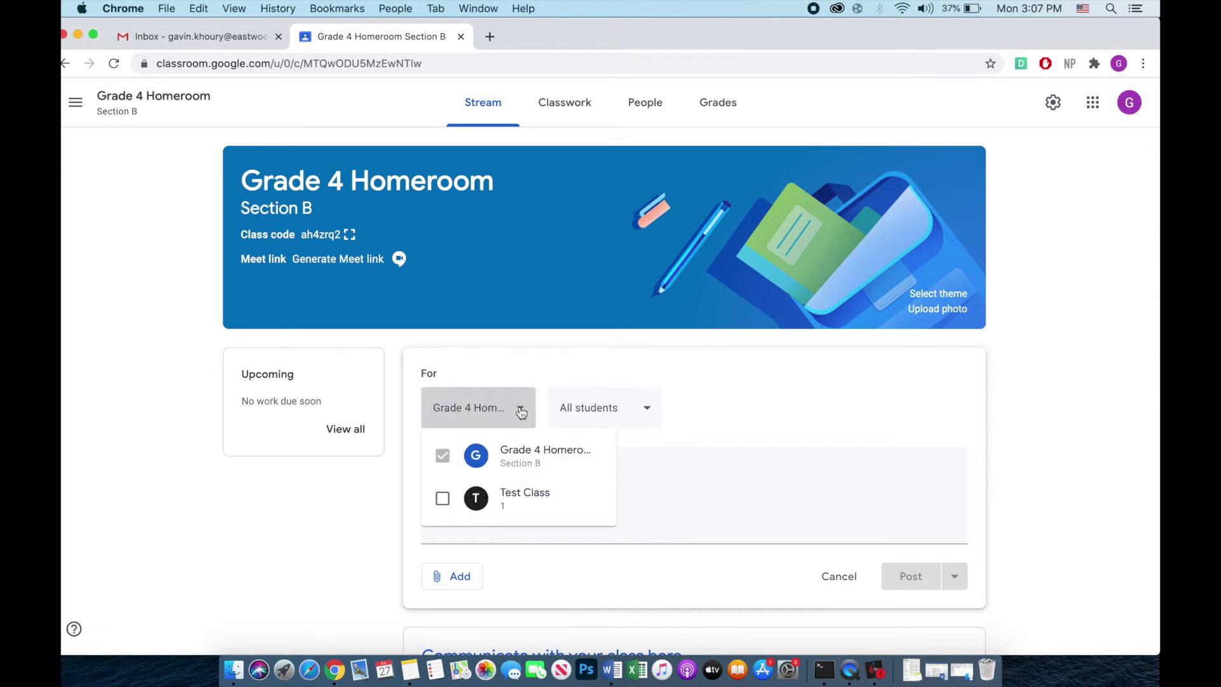
click(713, 375)
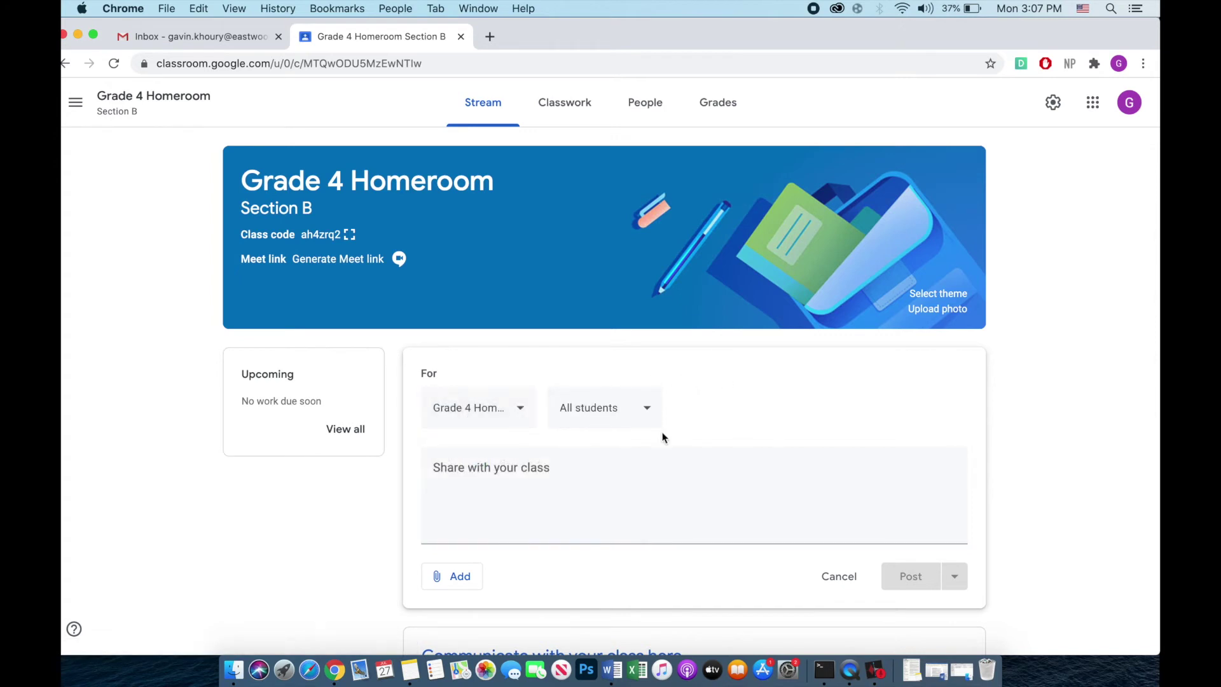
click(458, 581)
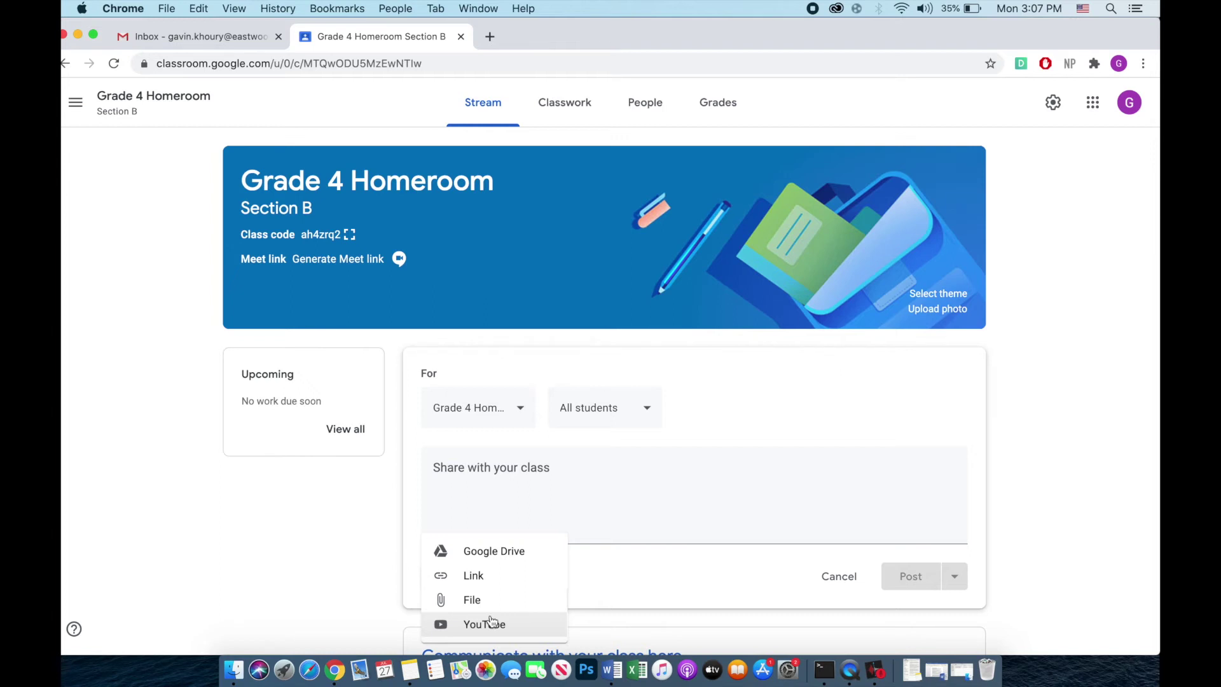
click(558, 487)
click(559, 480)
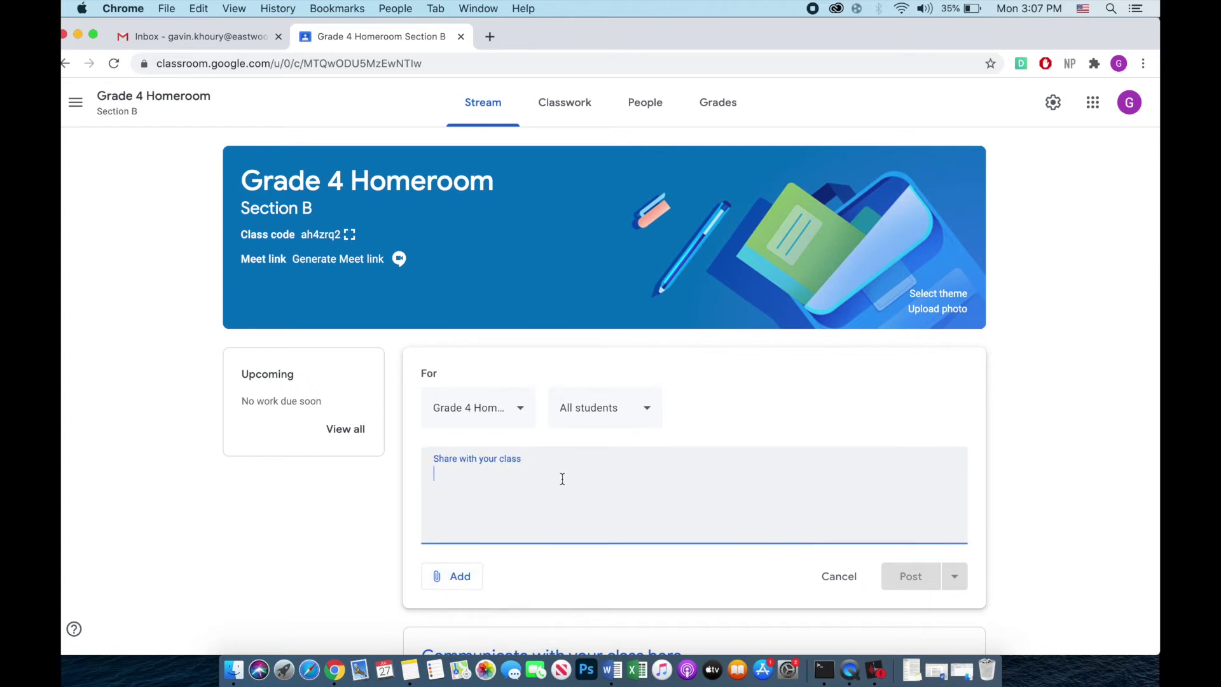
text(Welcome to Grade )
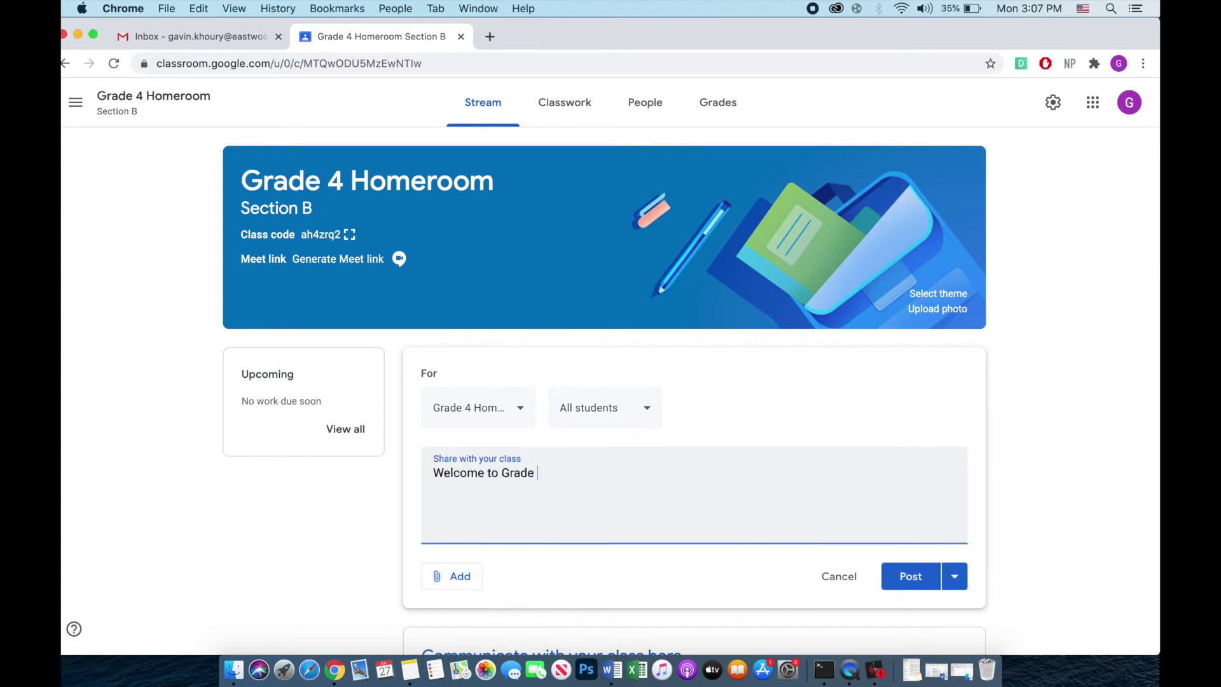
text(4 Homeroom!)
Attach the image "EIS .jpg" from Google Drive to the announcement
click(456, 576)
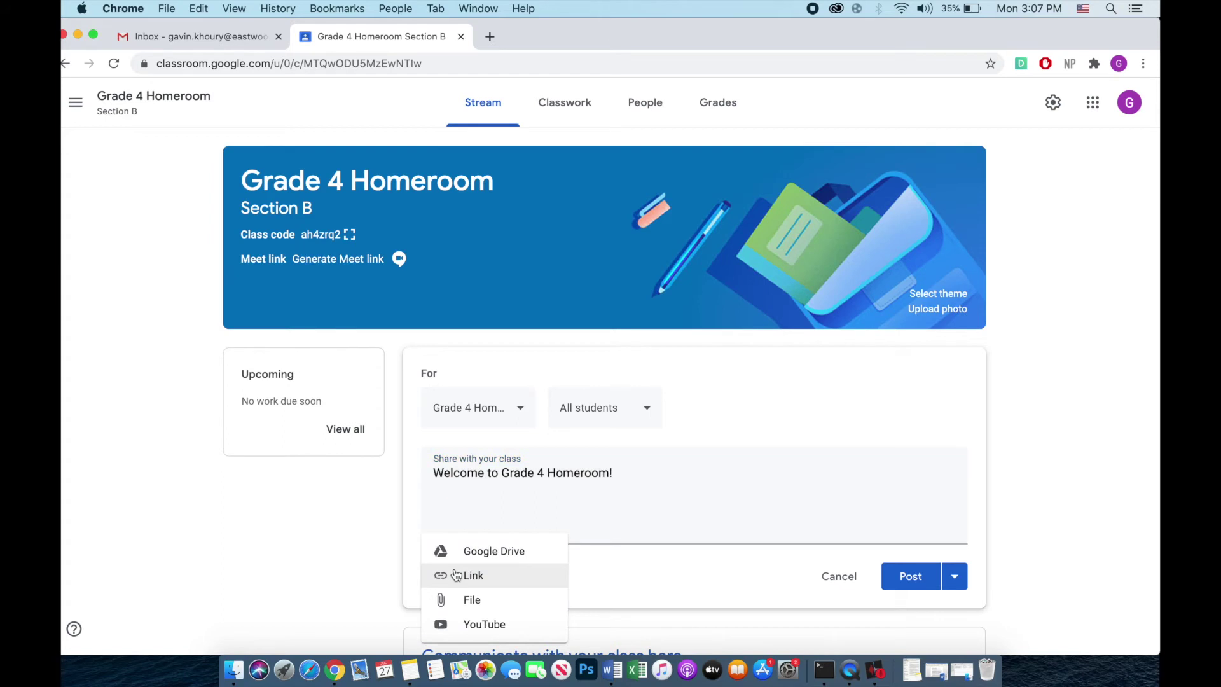
click(502, 554)
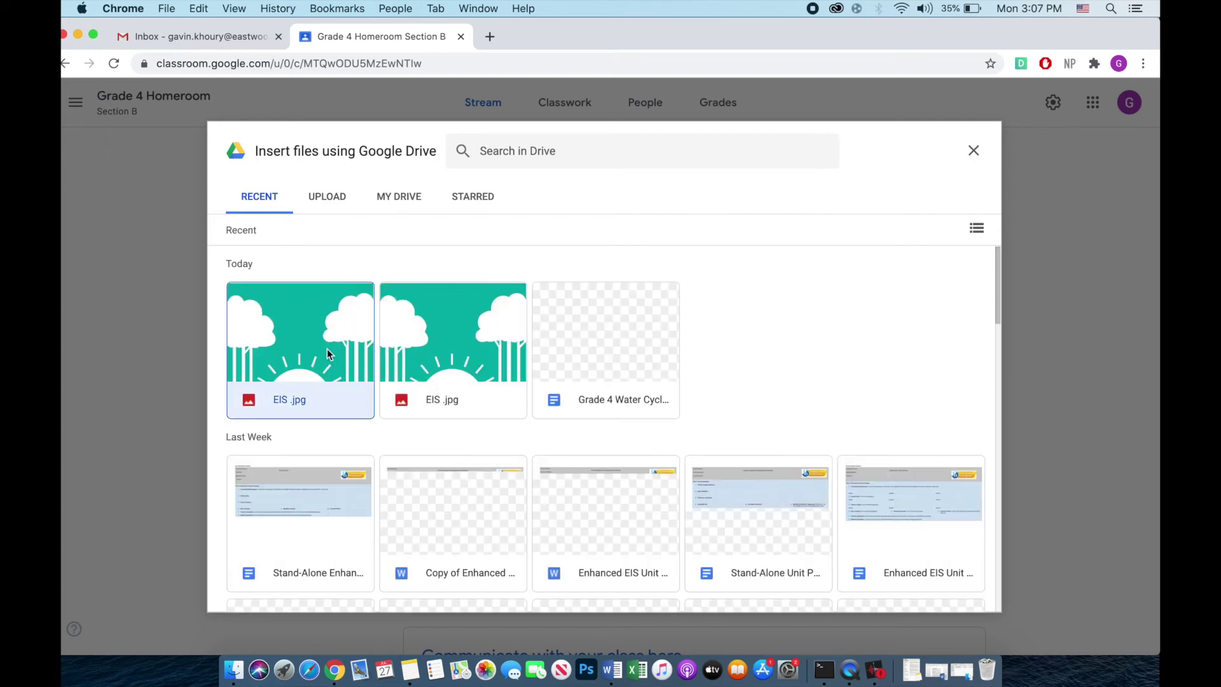
click(961, 593)
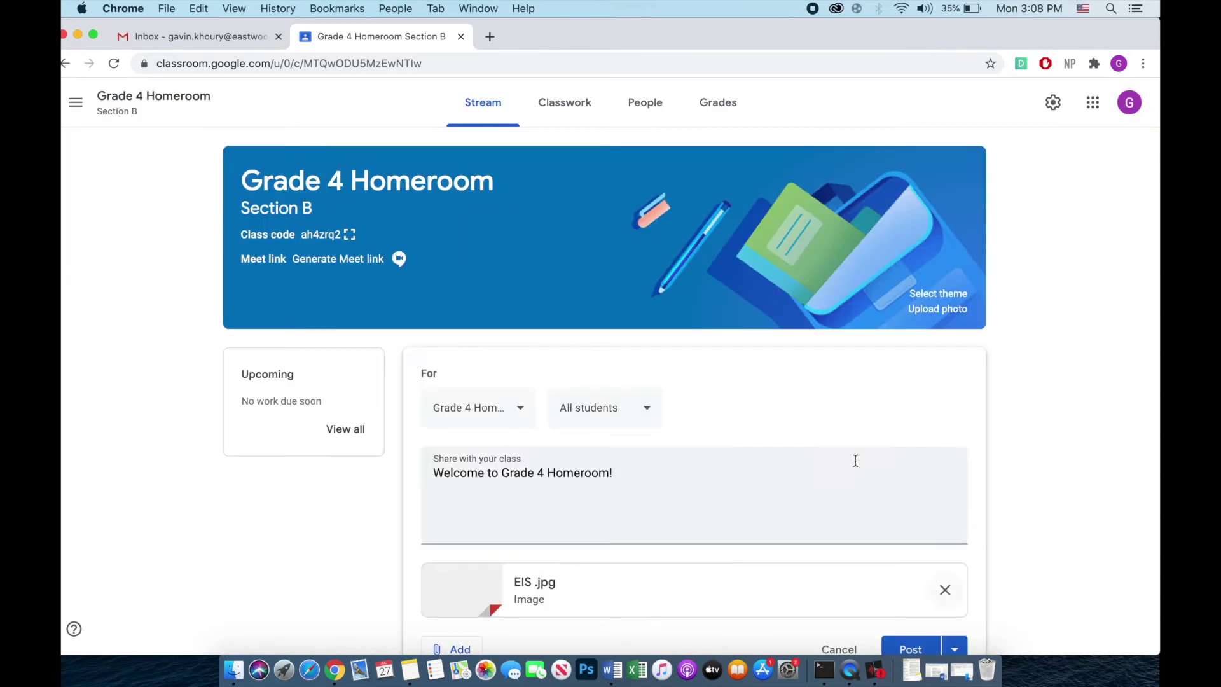
Look at the announcement's scheduling date and time options and back out without scheduling it
scroll(798, 438, down, 2)
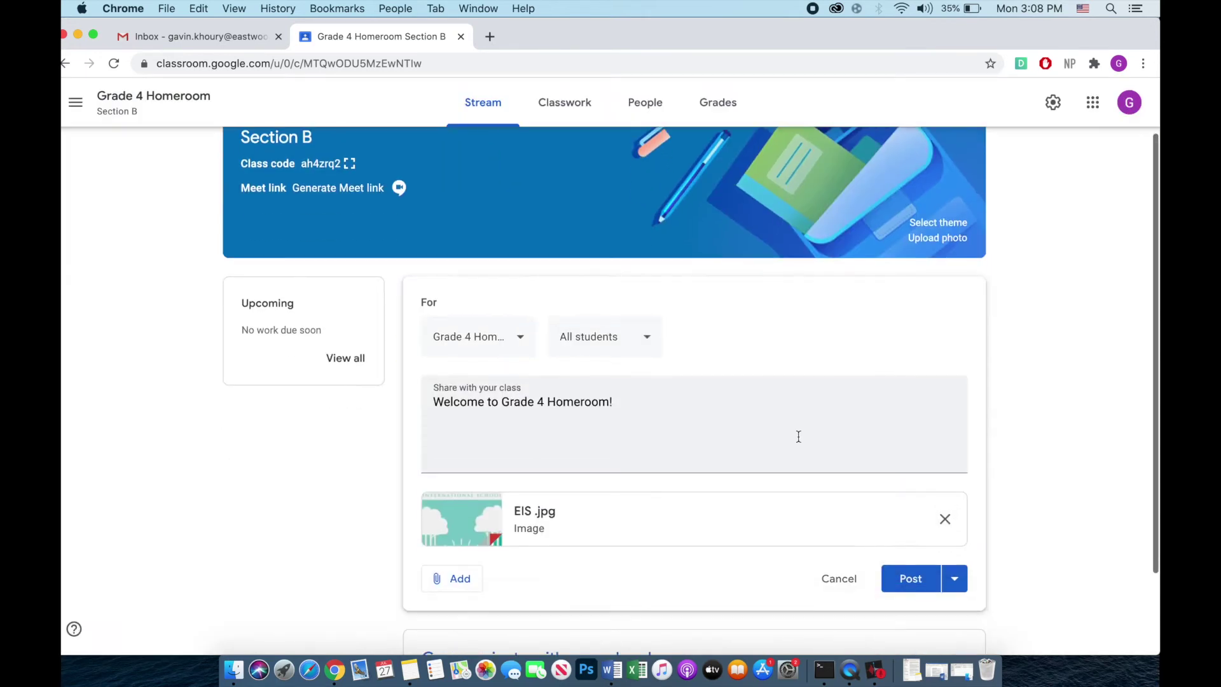
click(958, 582)
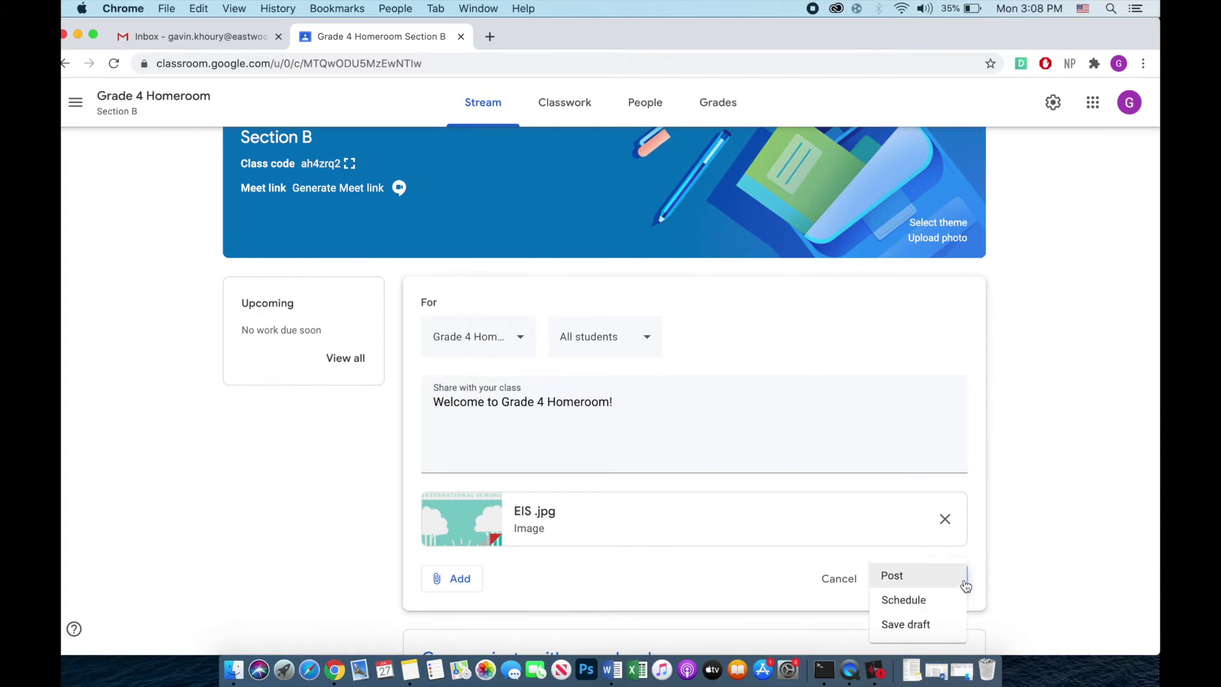
click(906, 600)
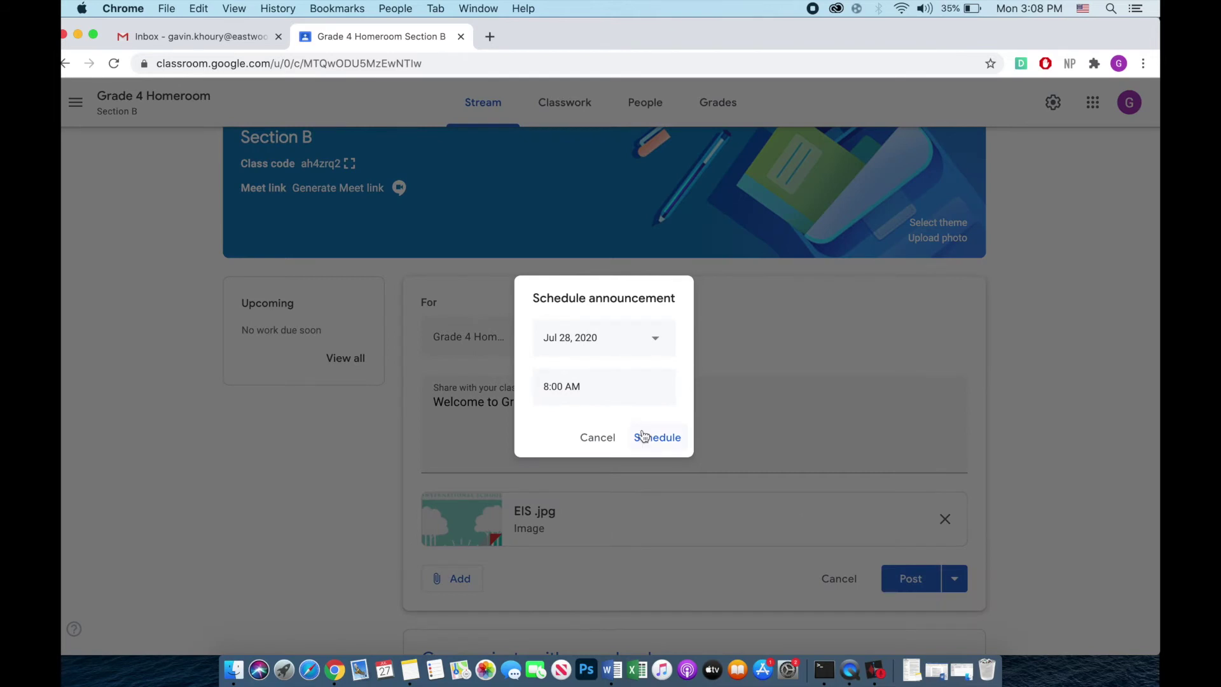
click(604, 439)
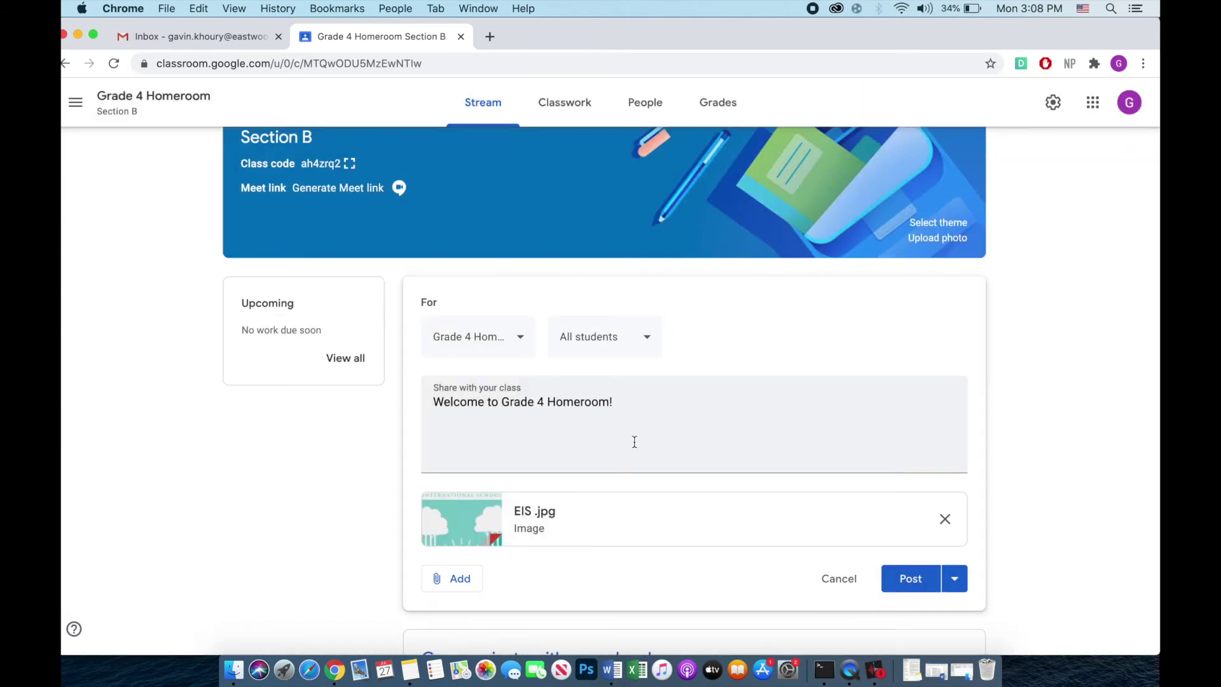
Post the announcement immediately and add the class comment "Comment" beneath it
click(893, 581)
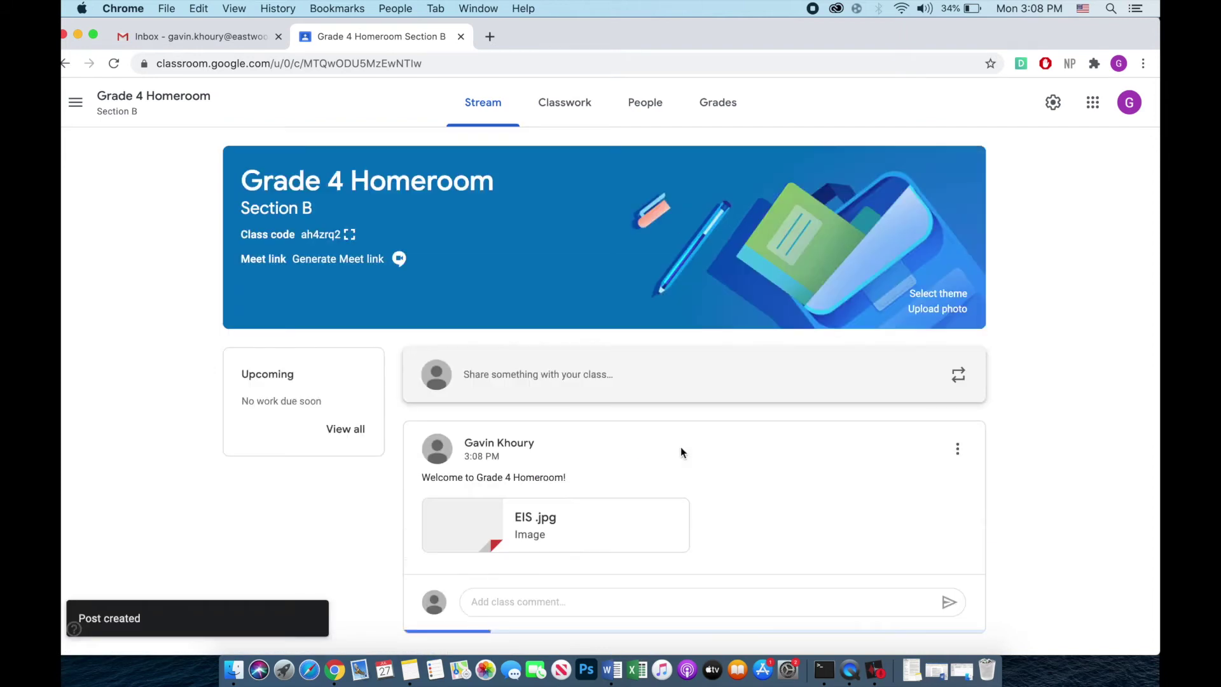
click(589, 599)
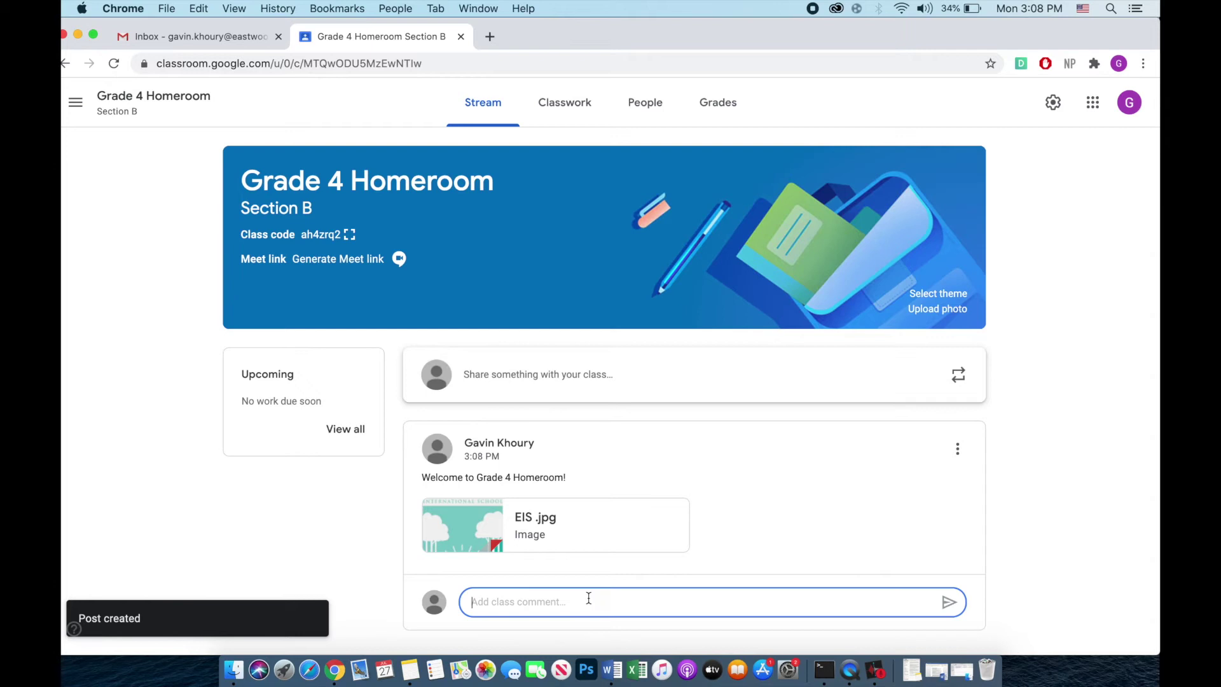
text(Comment)
click(946, 603)
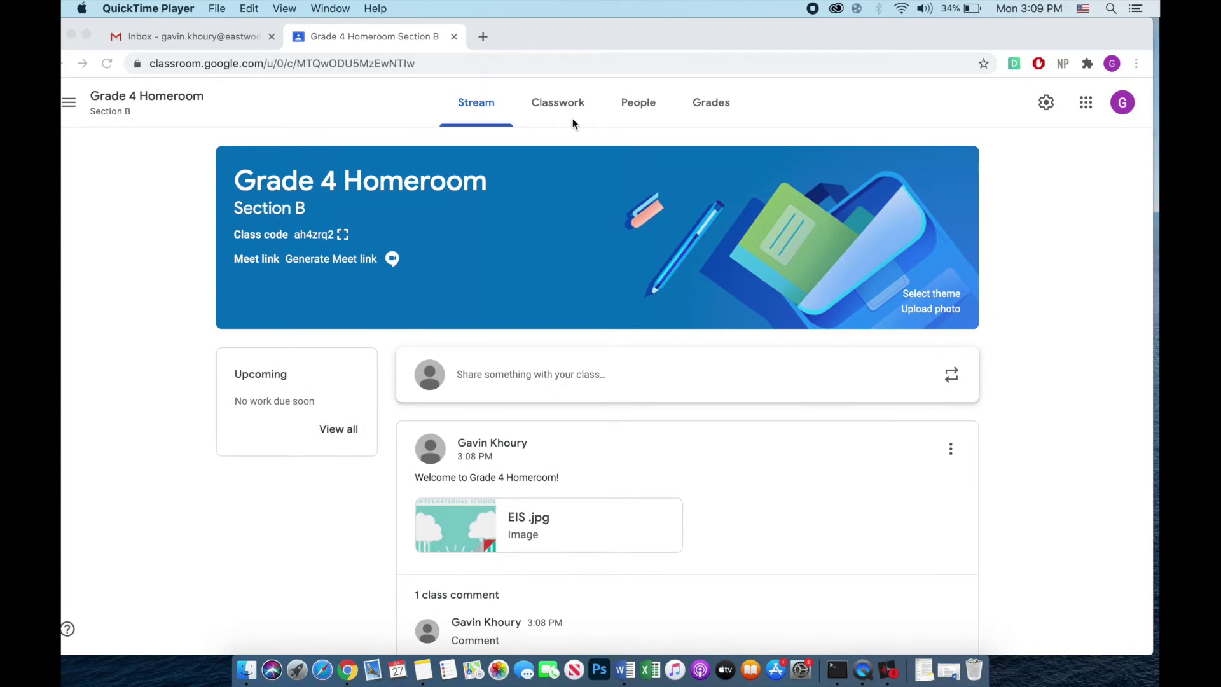
Add a classwork topic named "Water Cycle" to the class
click(558, 106)
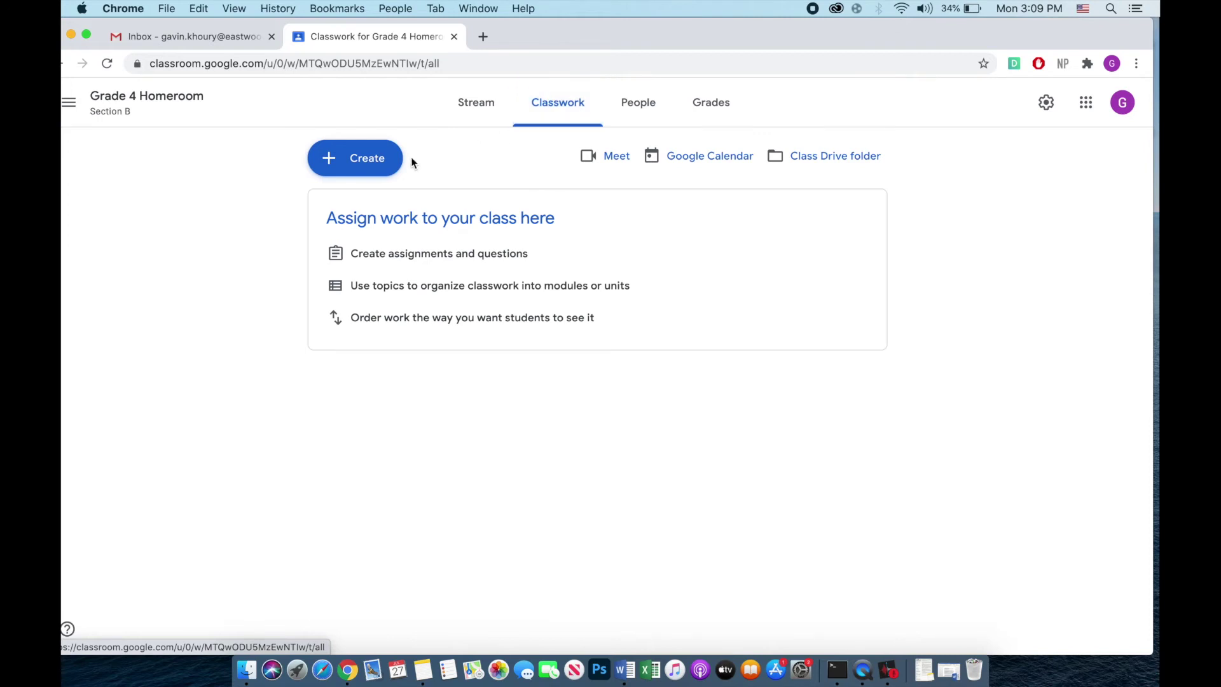
click(362, 168)
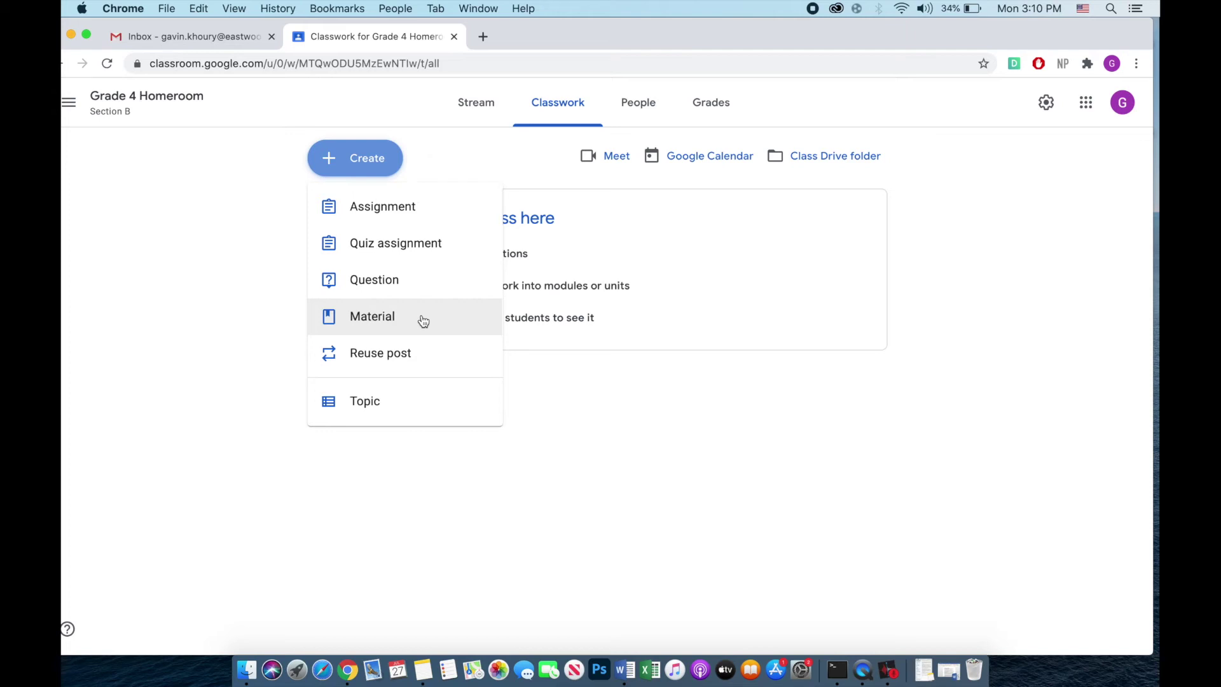
click(416, 400)
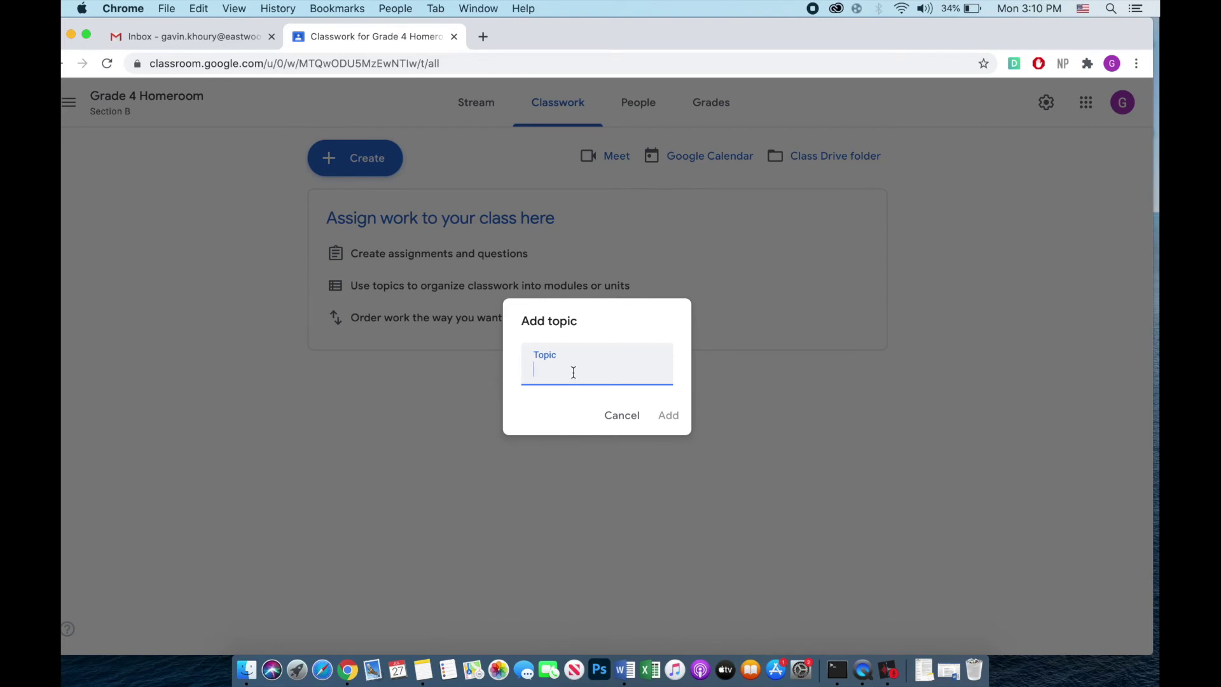
text(Water Cyc)
key(BackSpace)
key(BackSpace)
key(BackSpace)
text(Cycle)
click(666, 419)
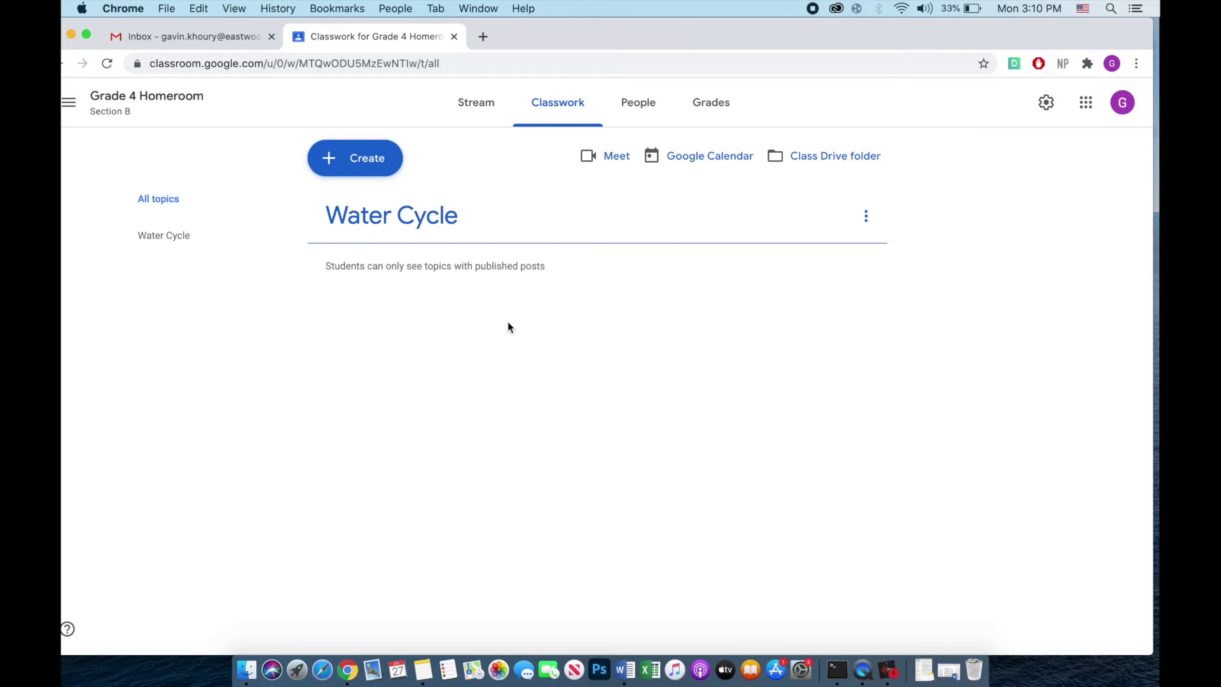
Create a new assignment titled "Earths Water Cycle Worksheet" and make it ungraded
click(377, 168)
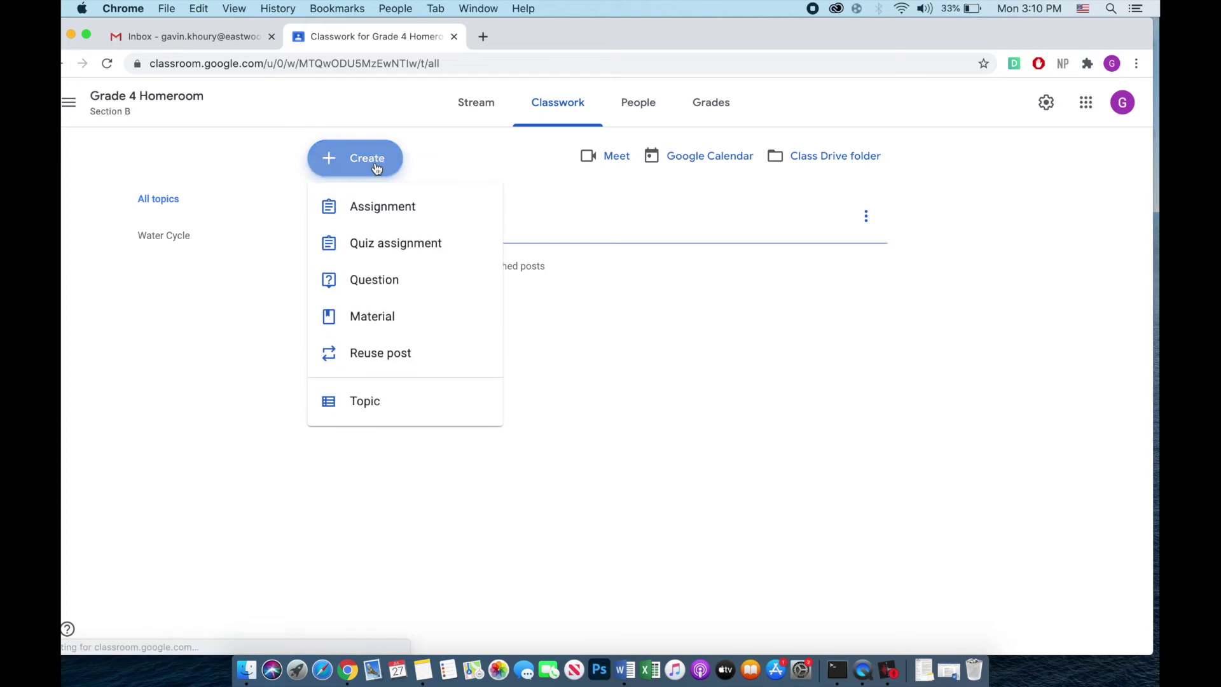
click(384, 207)
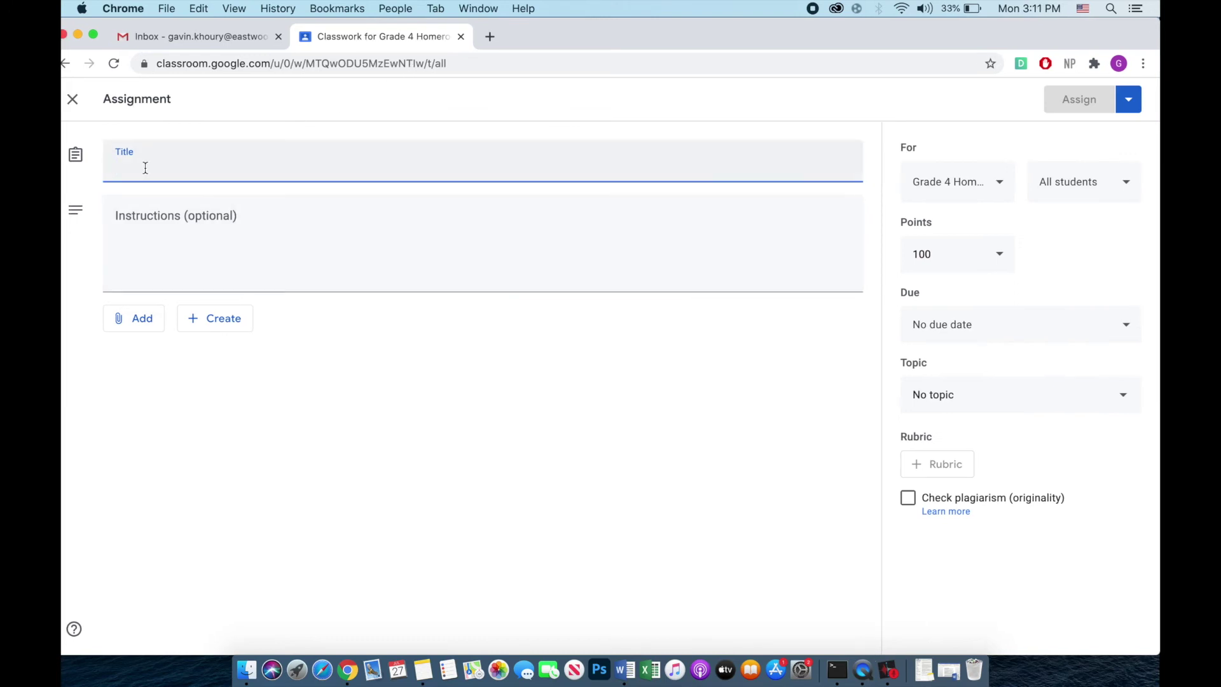
text(Earth)
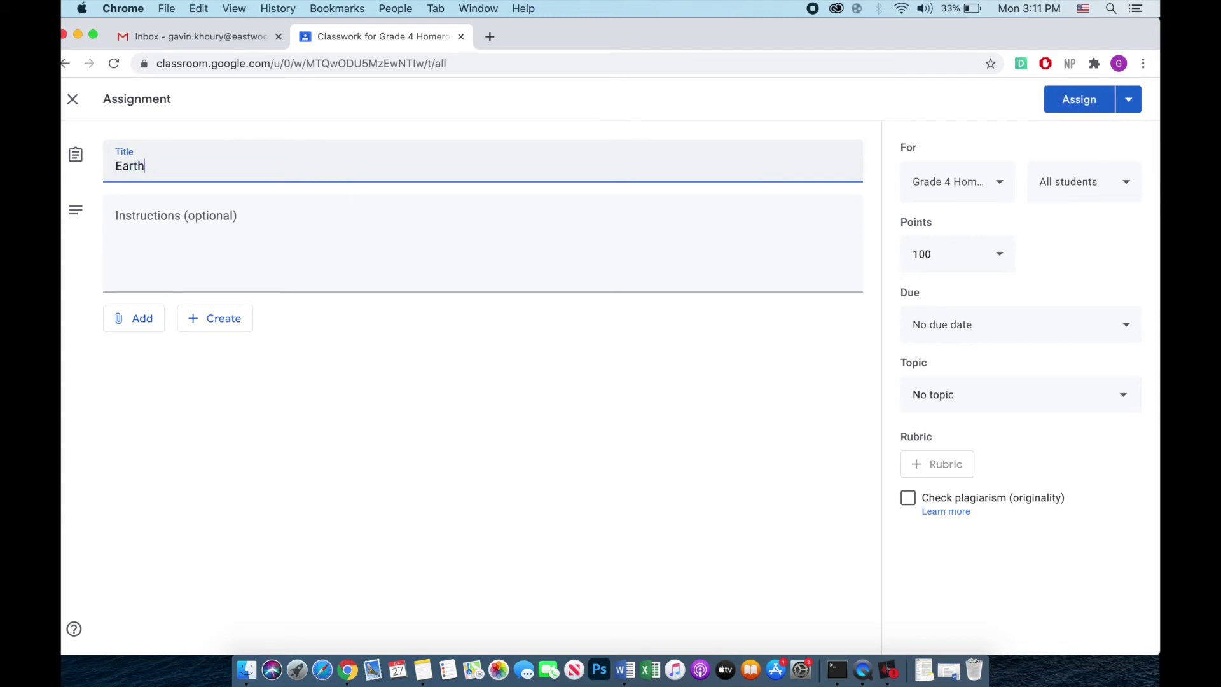
text(s Water Cycle Worksheet)
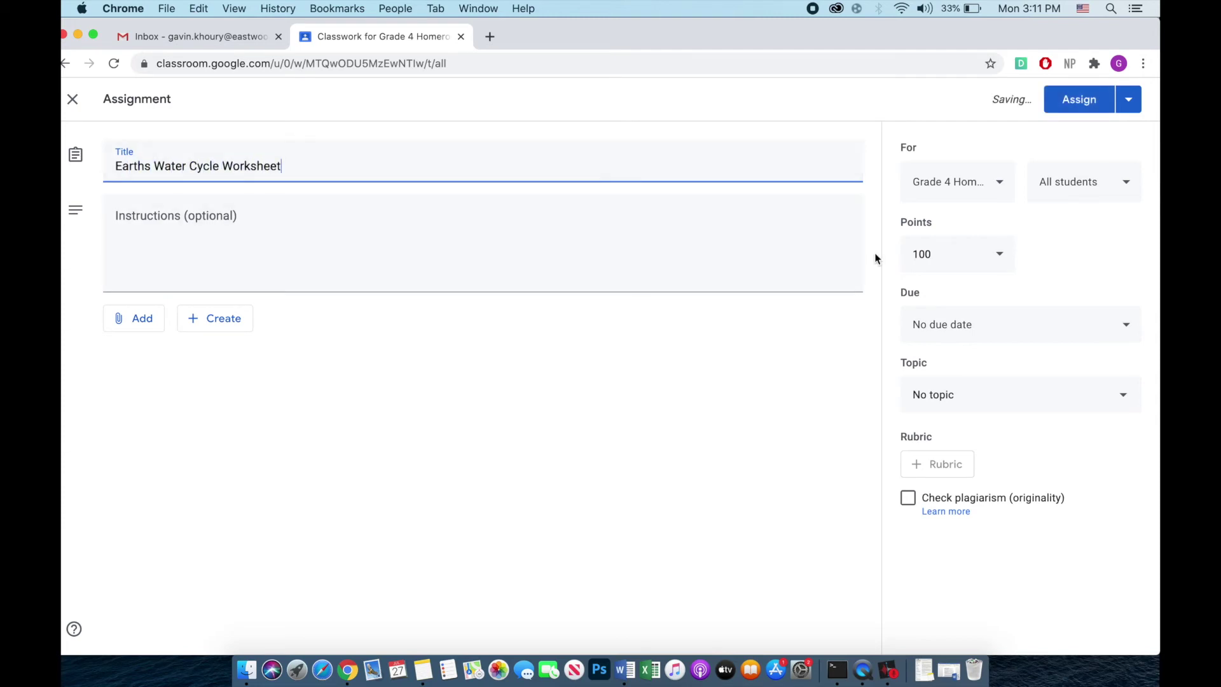
click(992, 260)
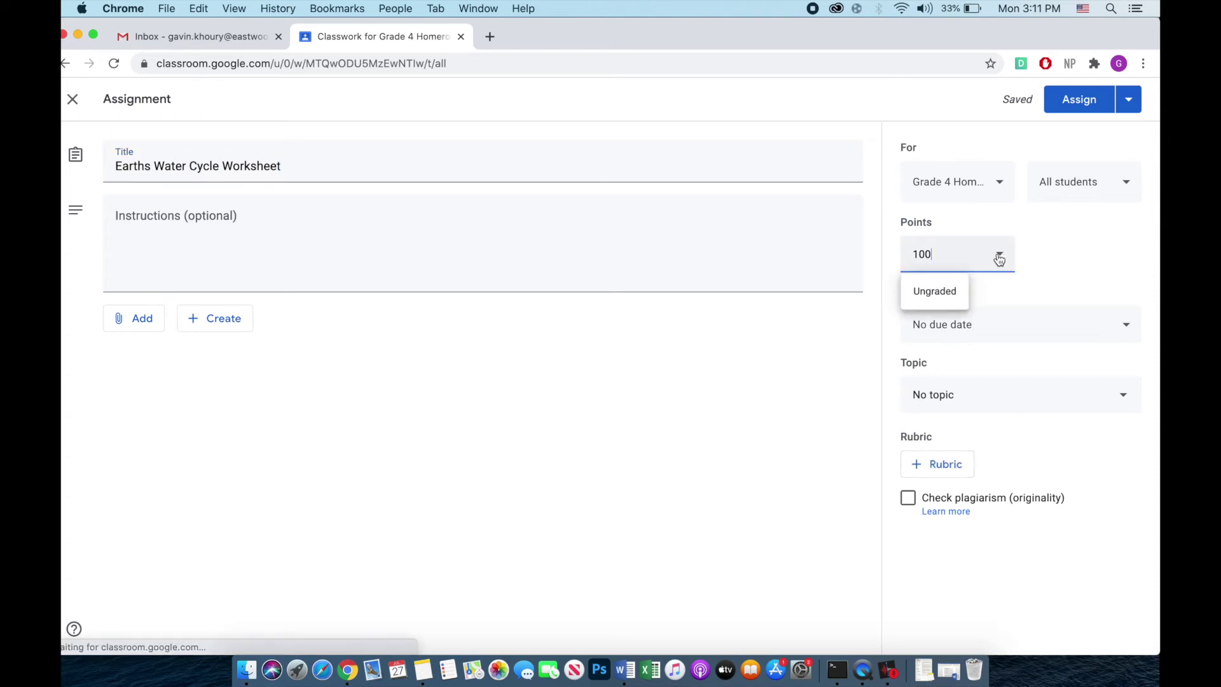
click(949, 292)
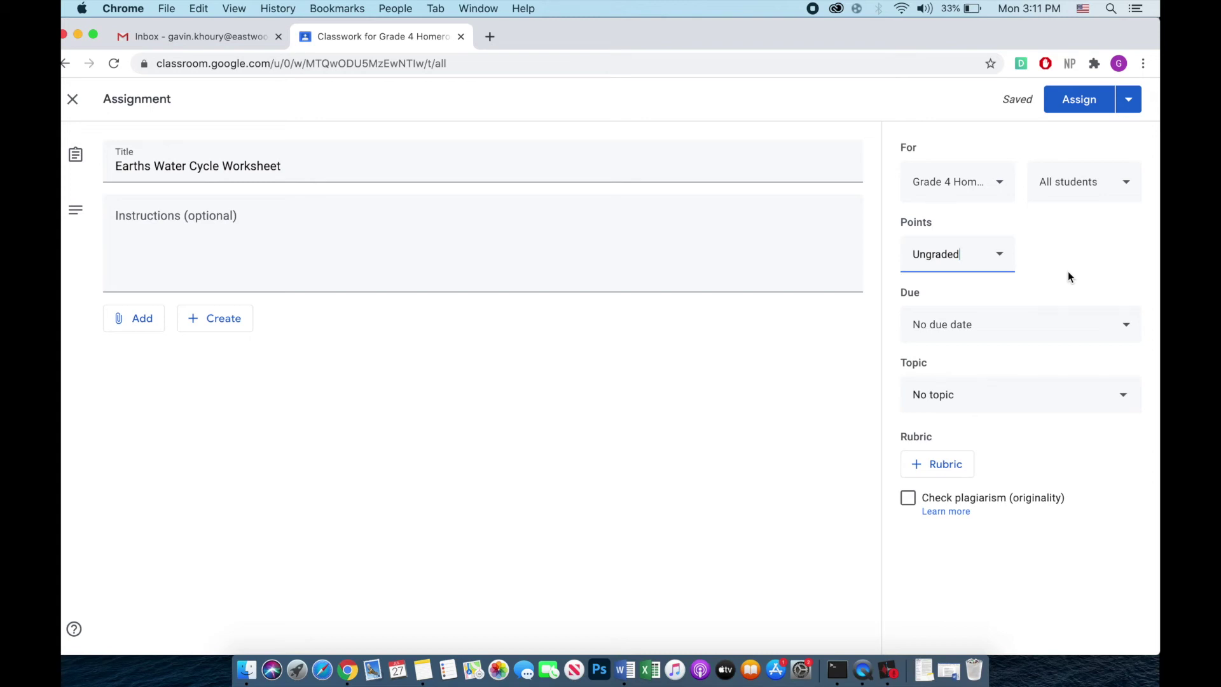
Set the assignment's due date to Aug 3, 2020 with no time and file it under the Water Cycle topic
click(1127, 328)
click(1129, 332)
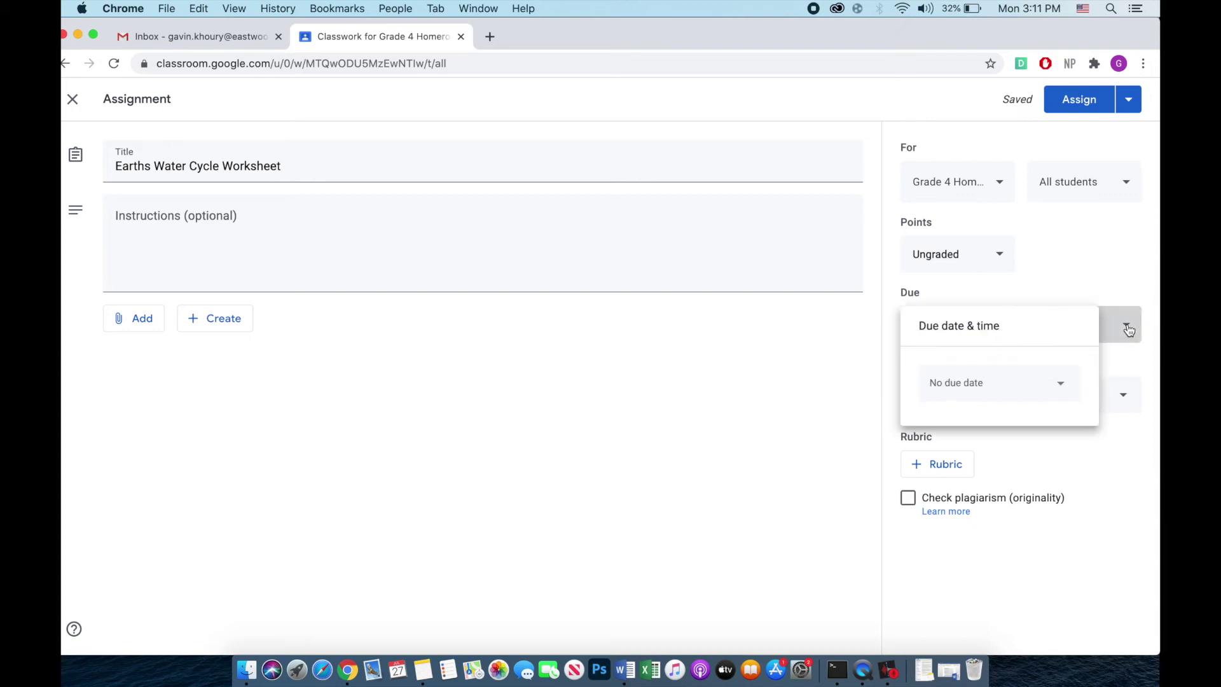
click(1079, 380)
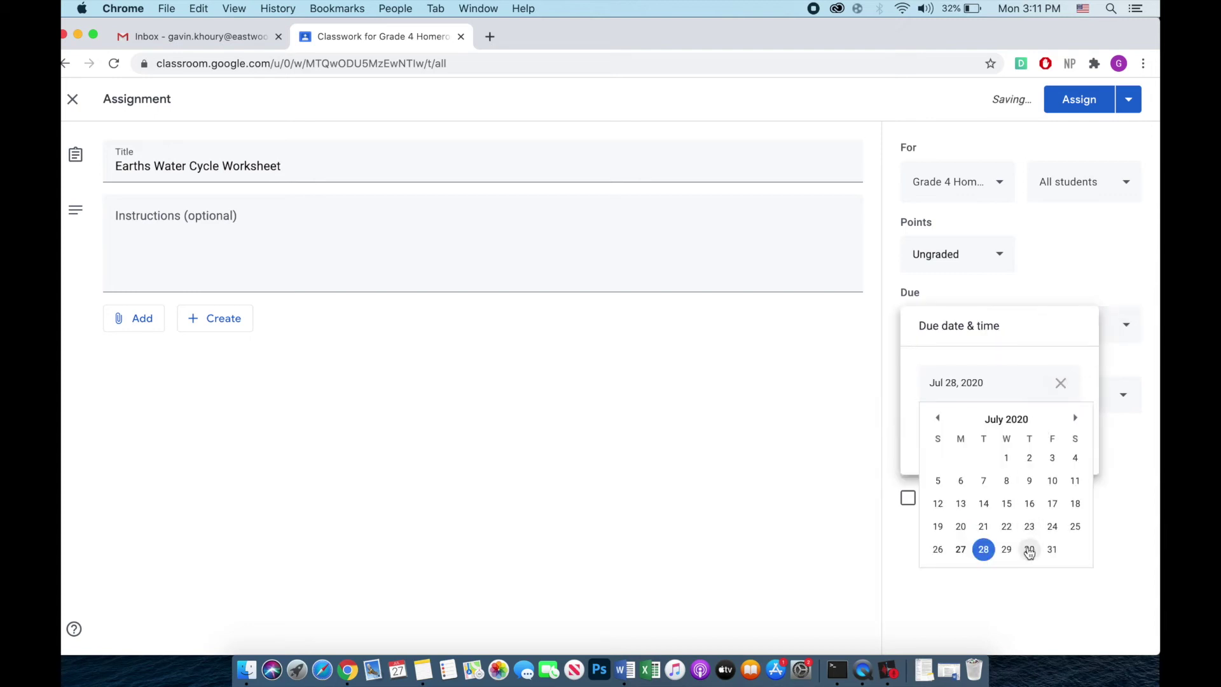
click(1075, 418)
click(960, 483)
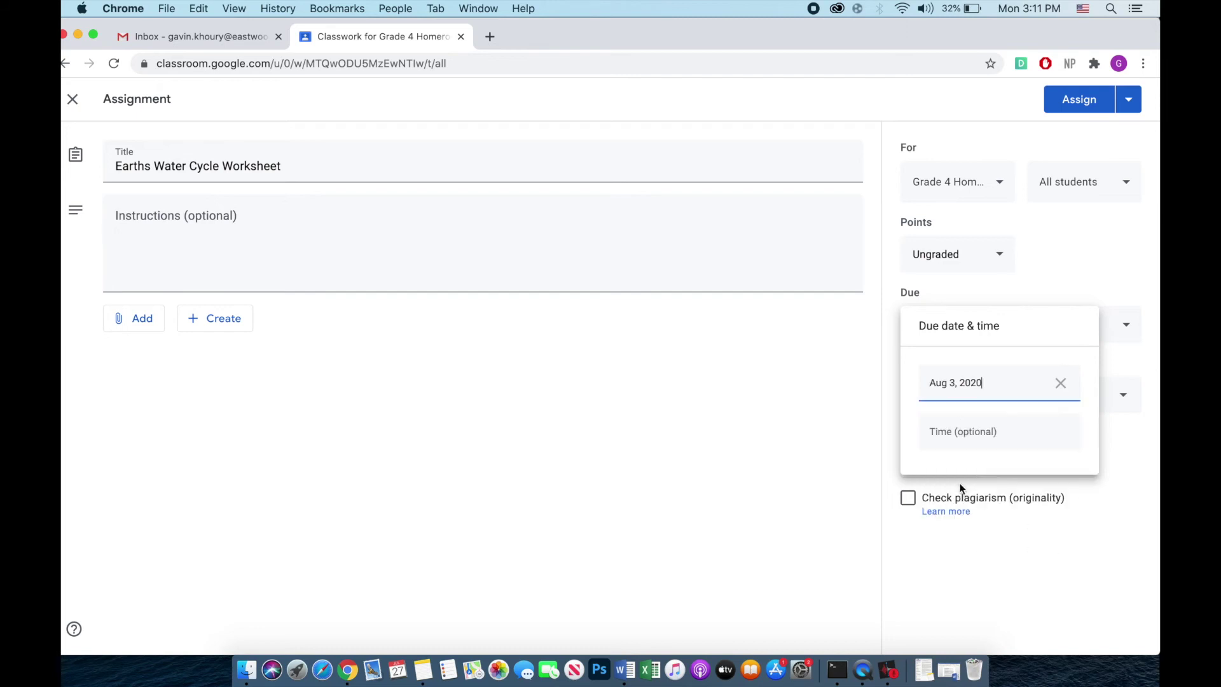
click(986, 432)
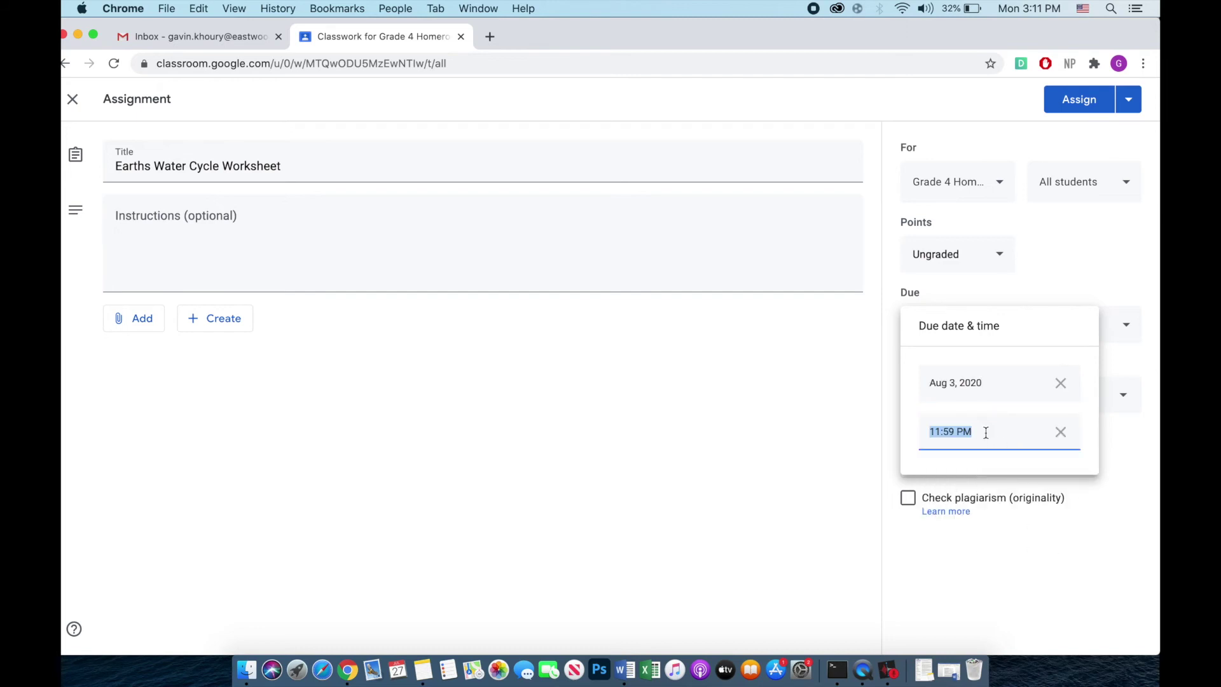
click(1061, 433)
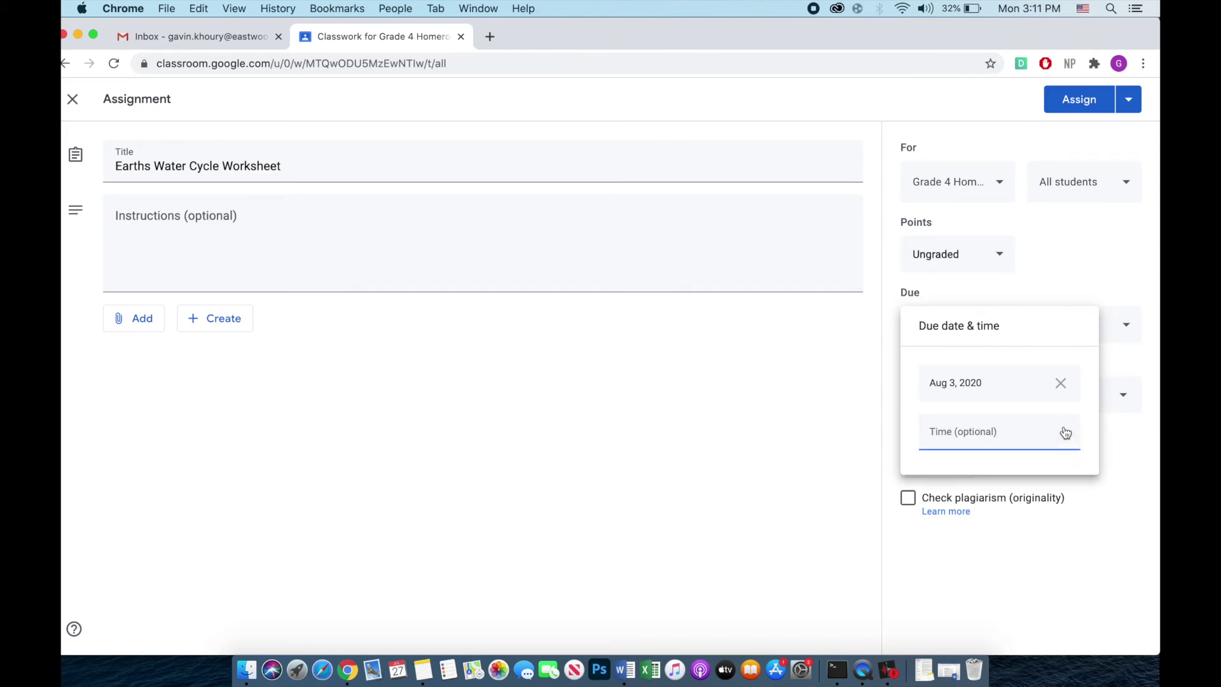
click(1064, 269)
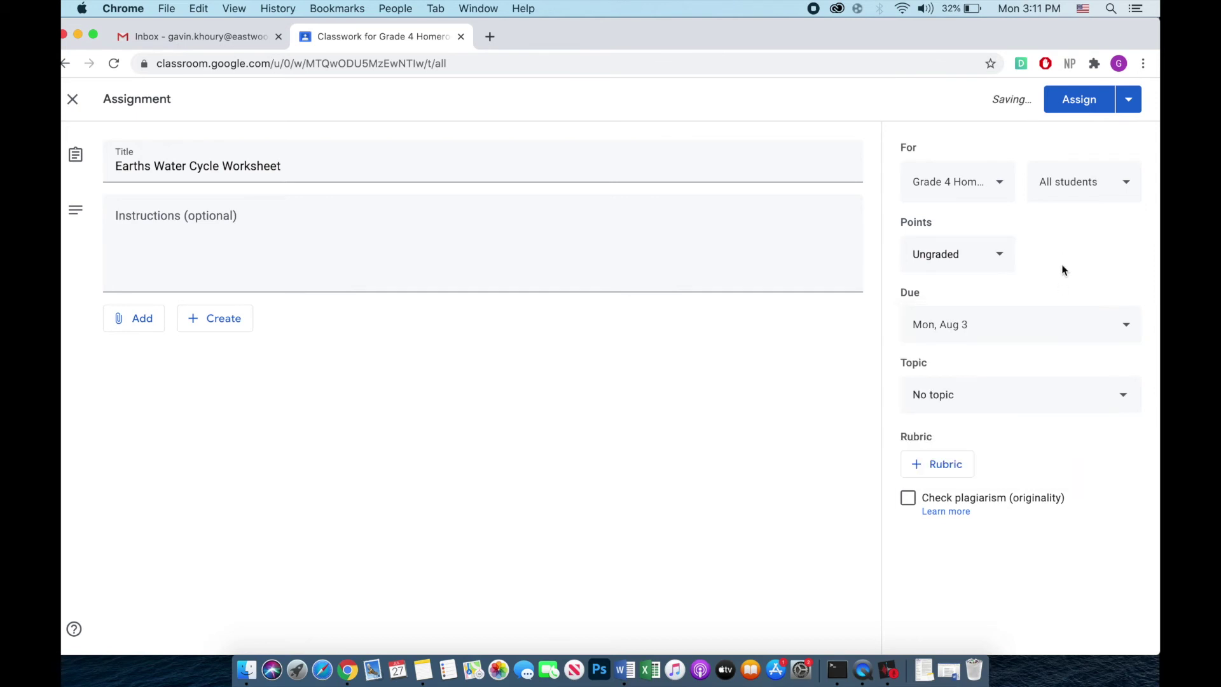
click(1048, 393)
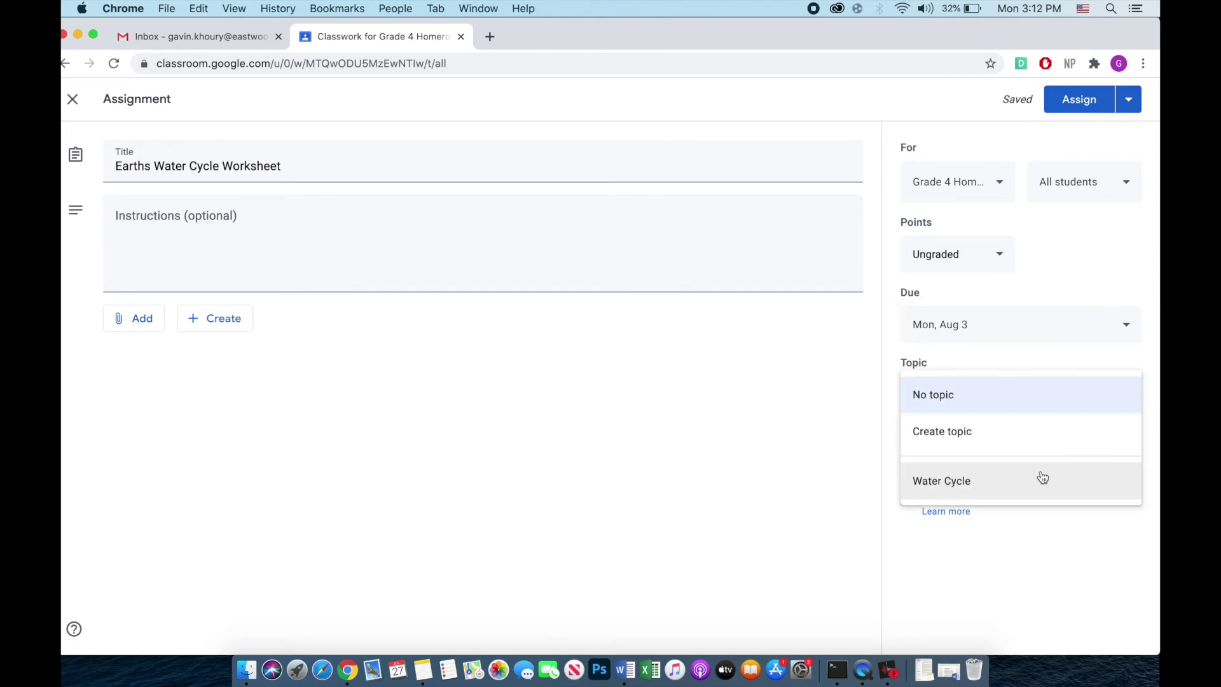
click(1010, 488)
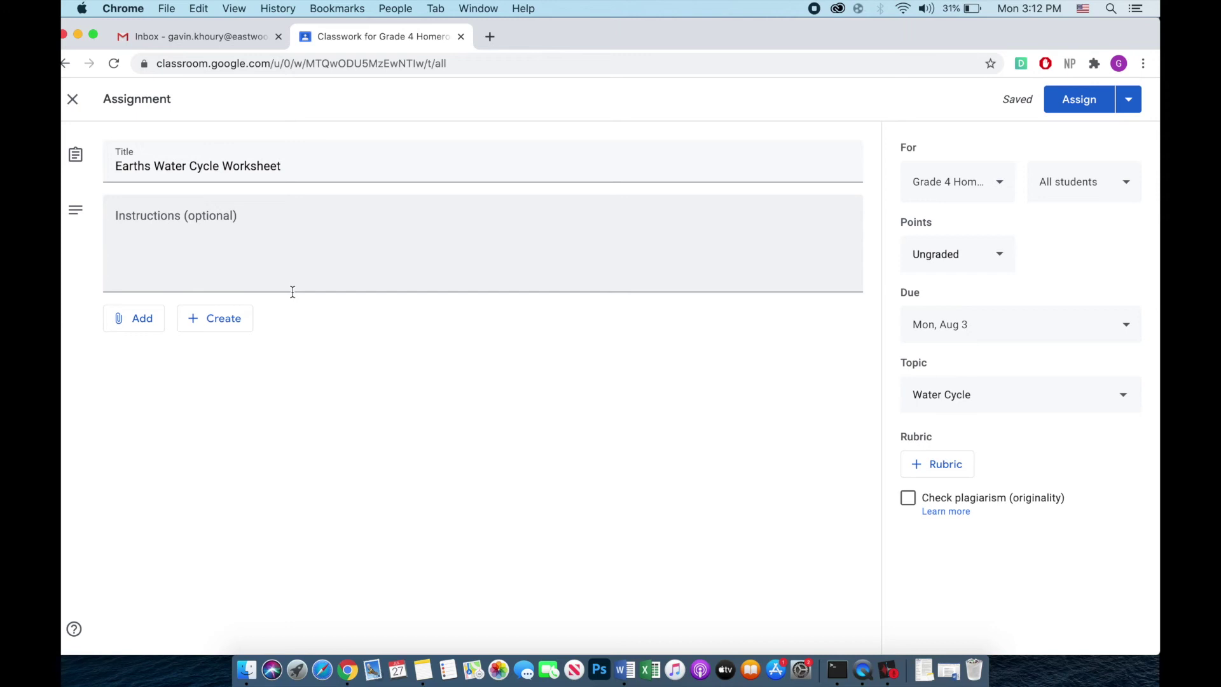
Attach the "Grade 4 Water Cycle Worksheet" document from Google Drive to the assignment
click(237, 319)
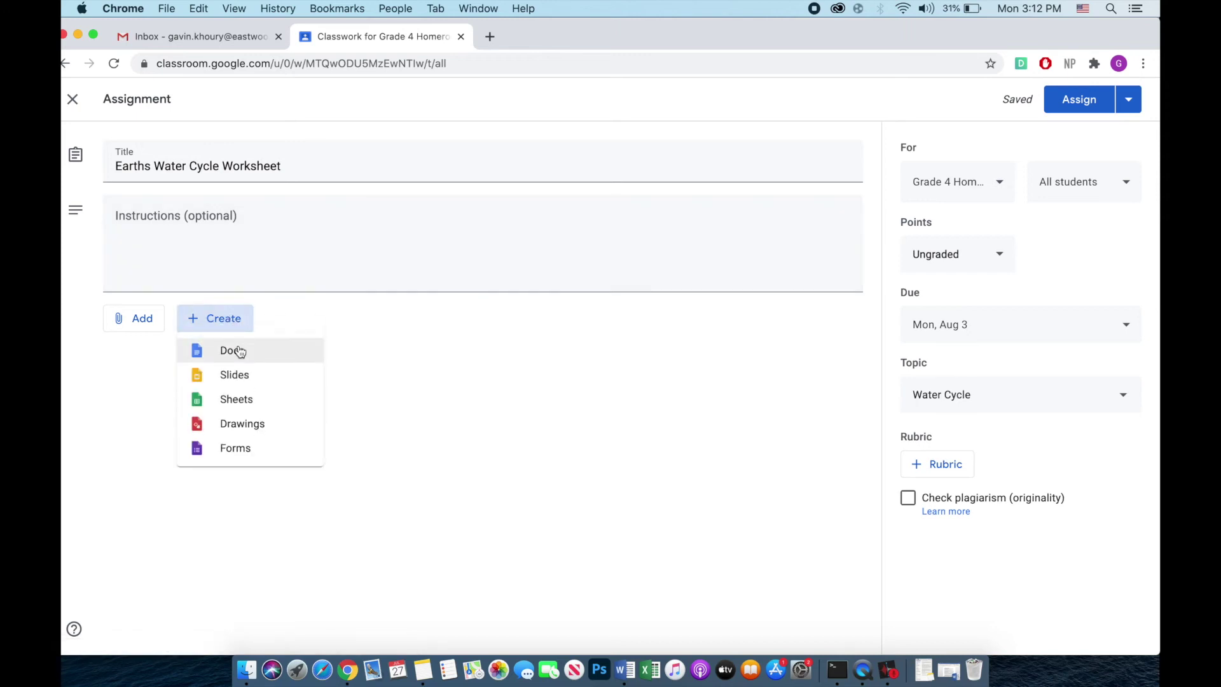
click(467, 395)
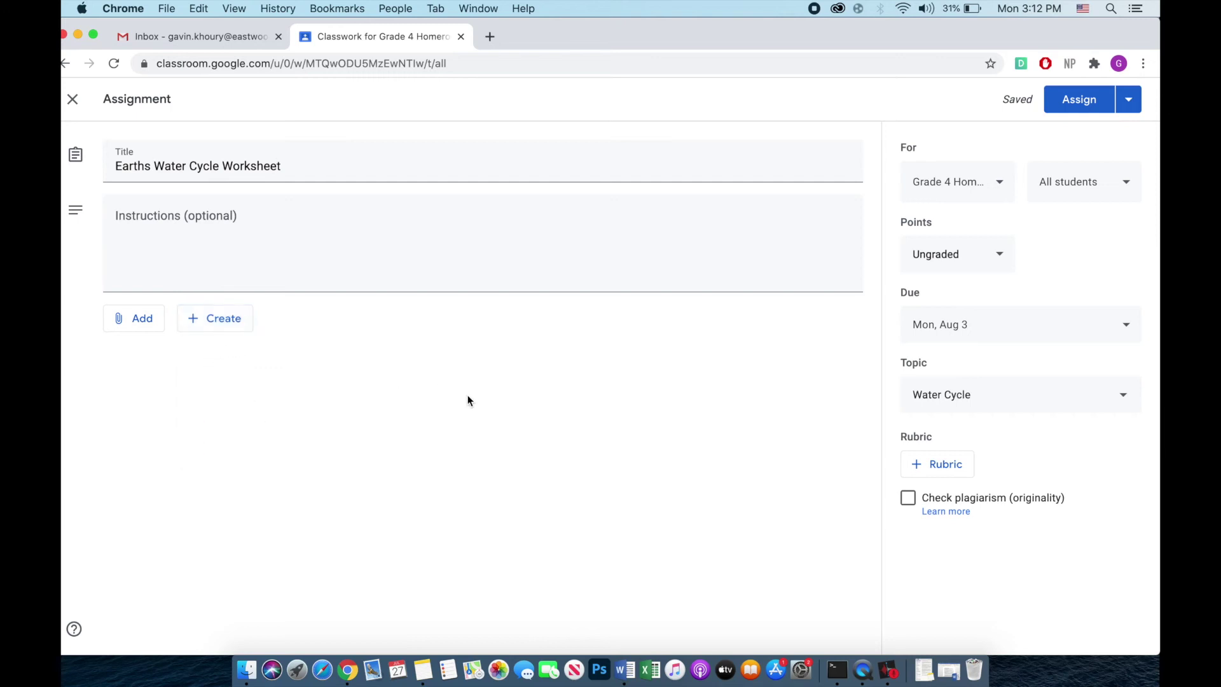
click(141, 318)
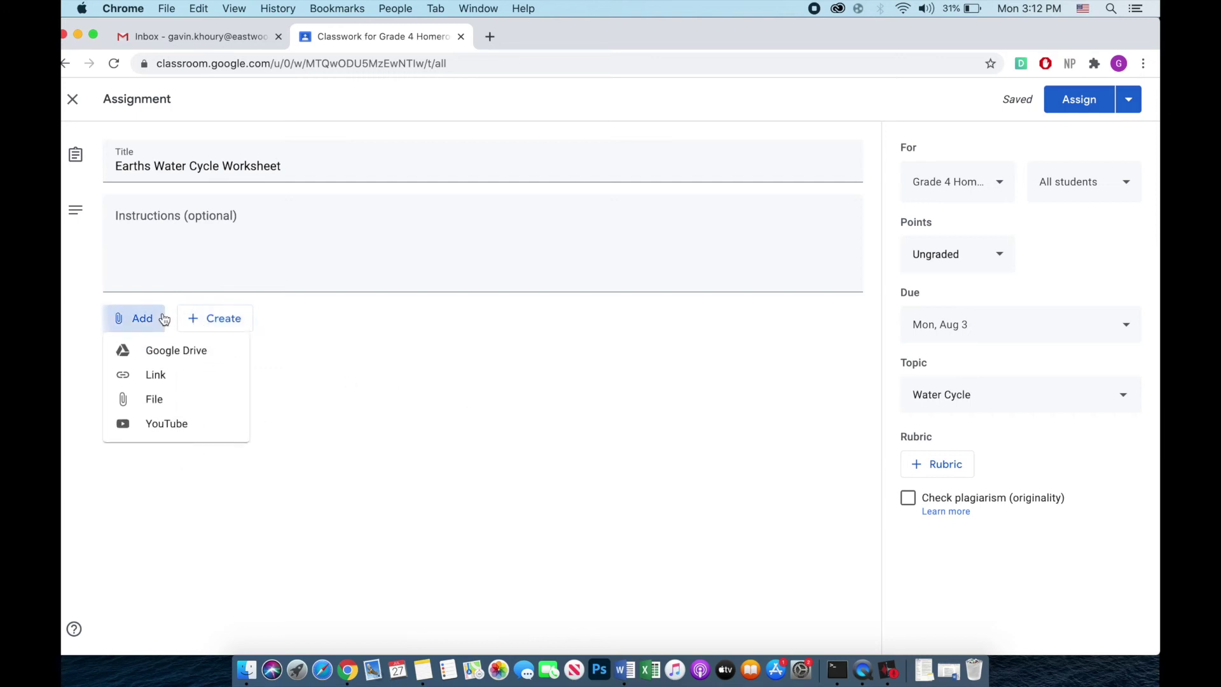
click(167, 352)
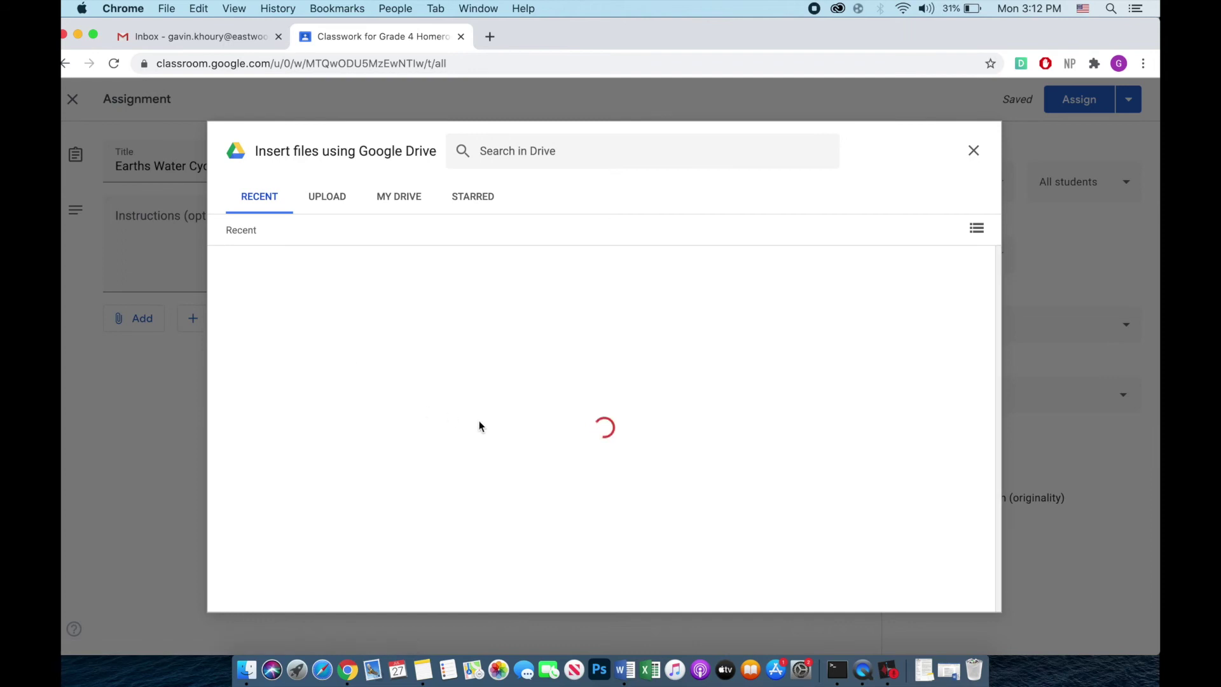
click(603, 356)
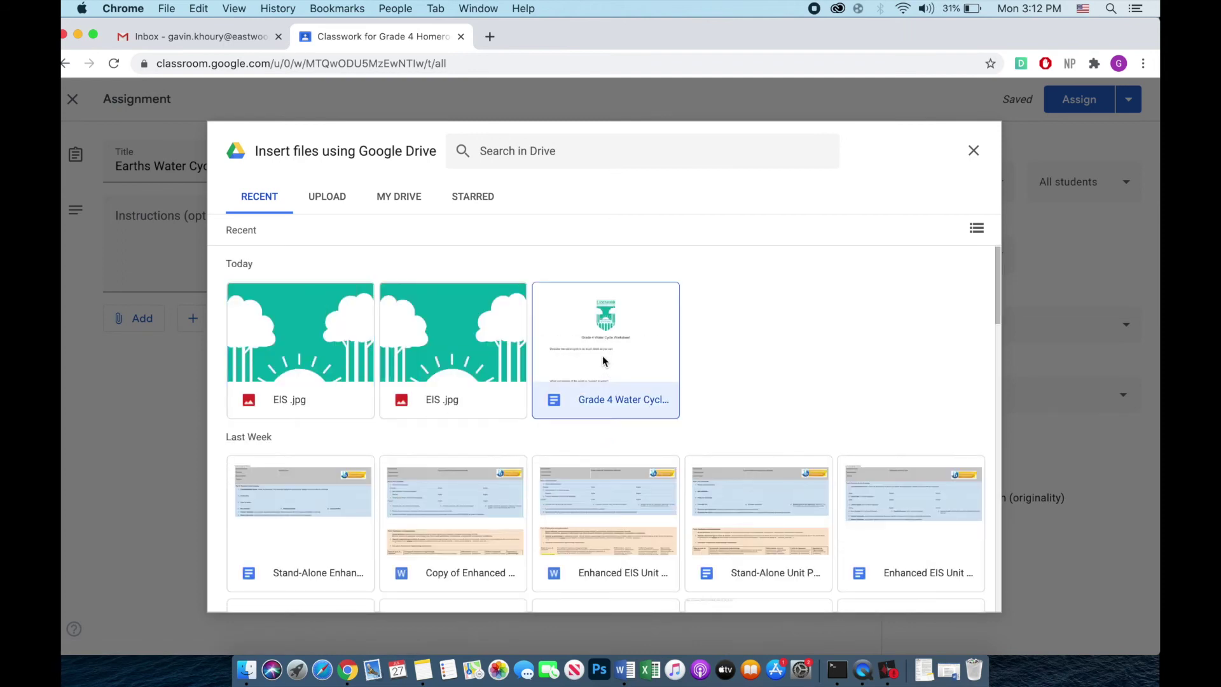
click(962, 598)
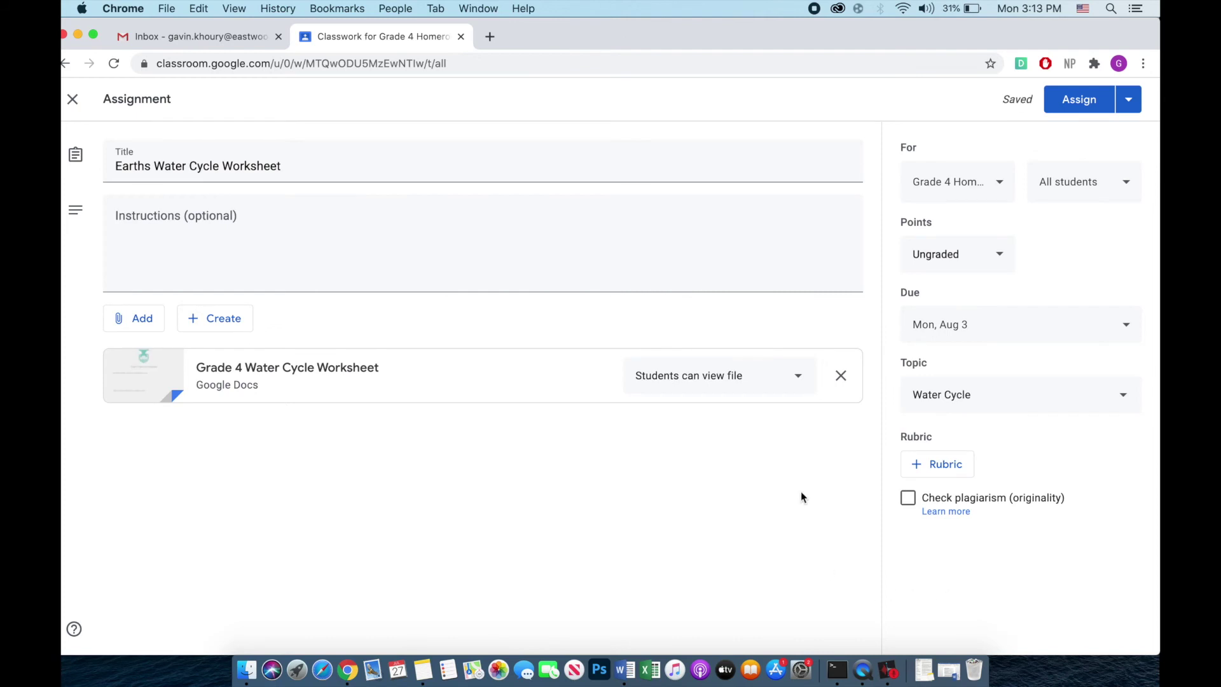
Set the attached worksheet to make a copy for each student and assign the work to the class
click(799, 378)
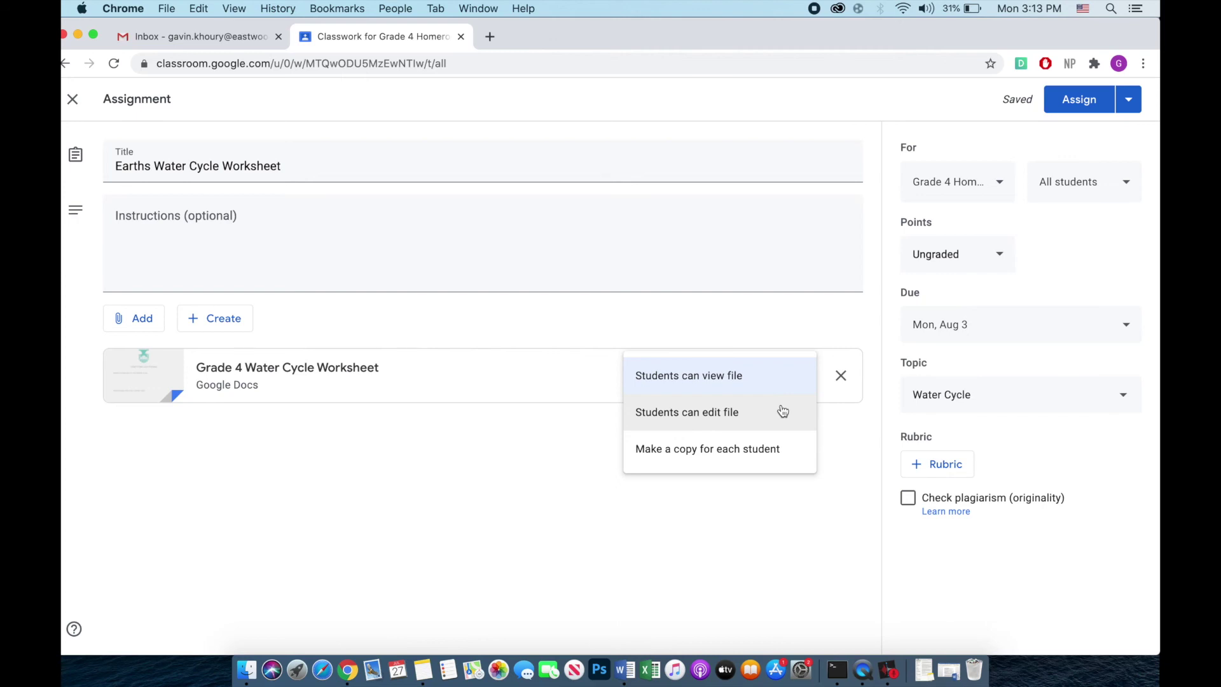
click(765, 452)
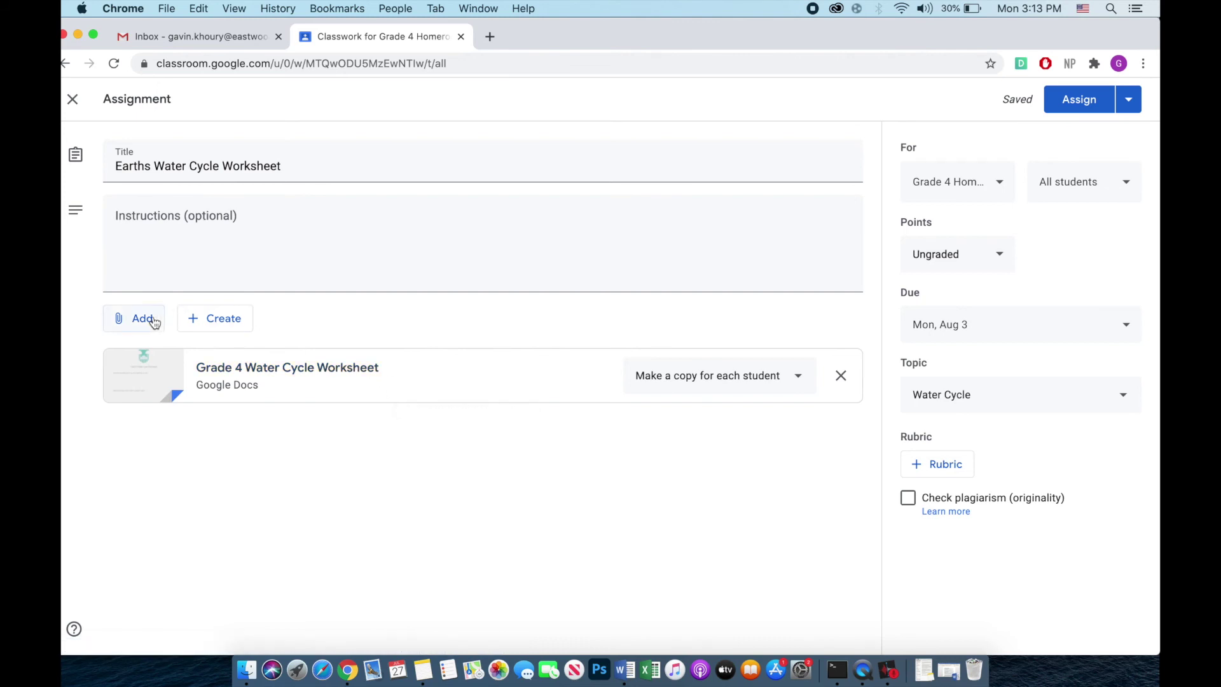
click(1090, 101)
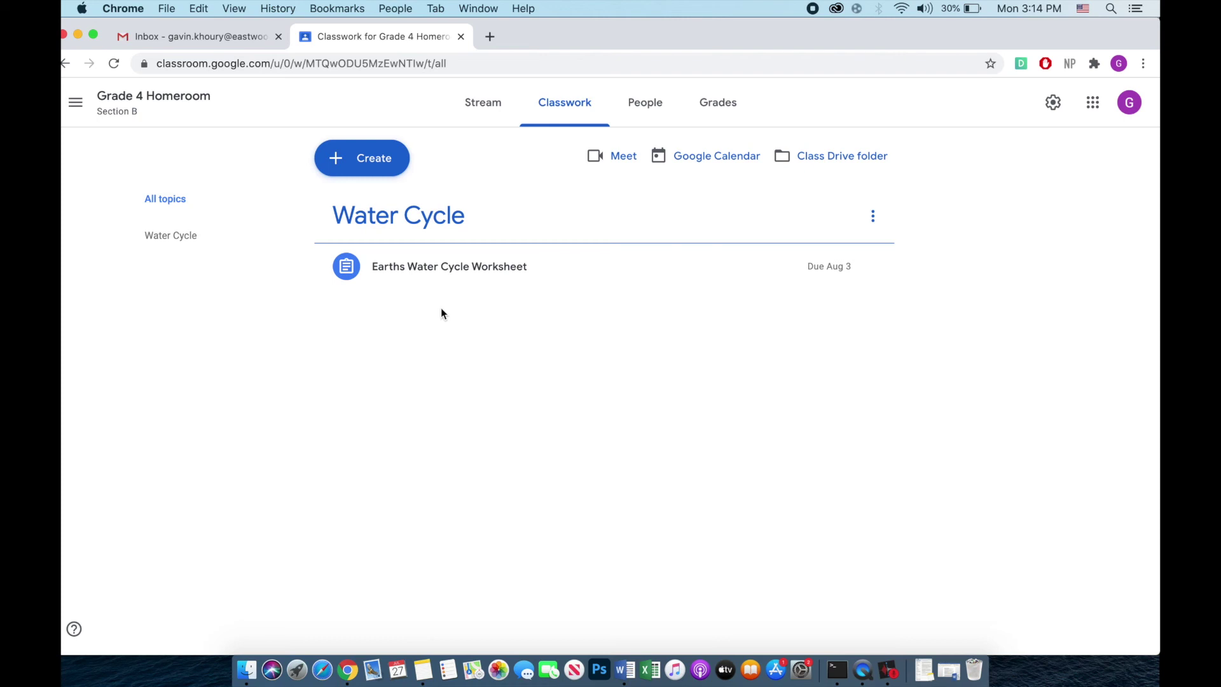
click(373, 160)
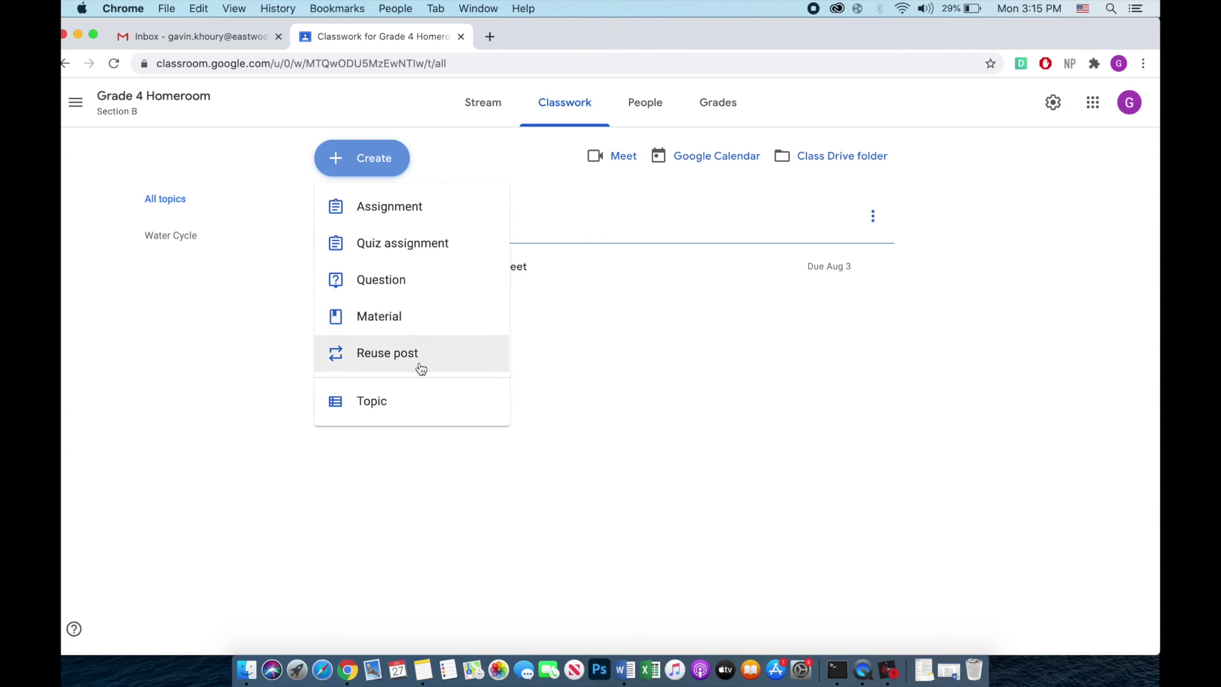
click(625, 381)
Open the turned-in student work for the Earths Water Cycle Worksheet assignment from the class's classwork
click(488, 104)
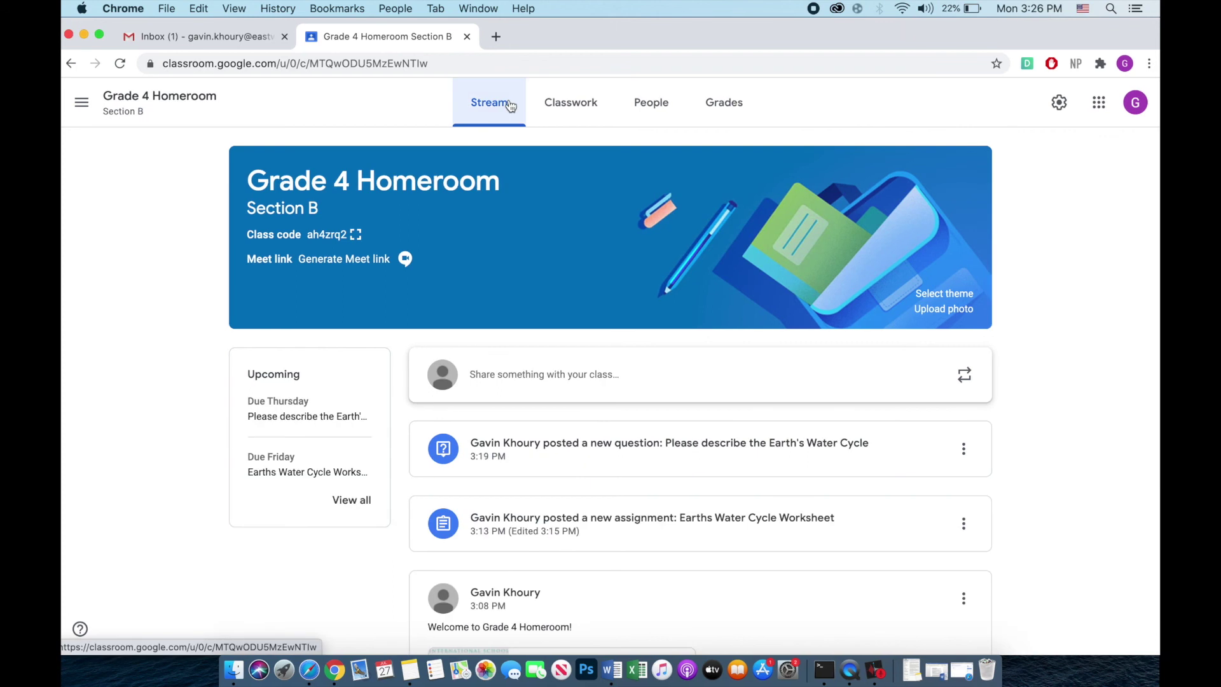
click(572, 109)
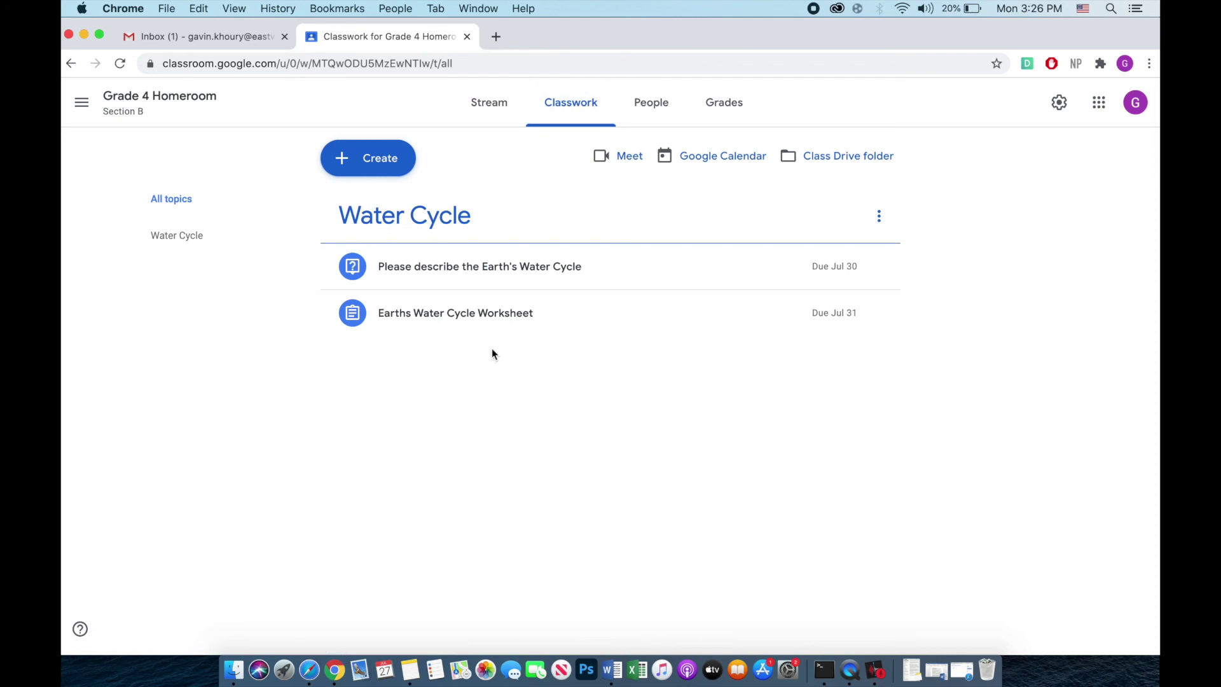
click(513, 320)
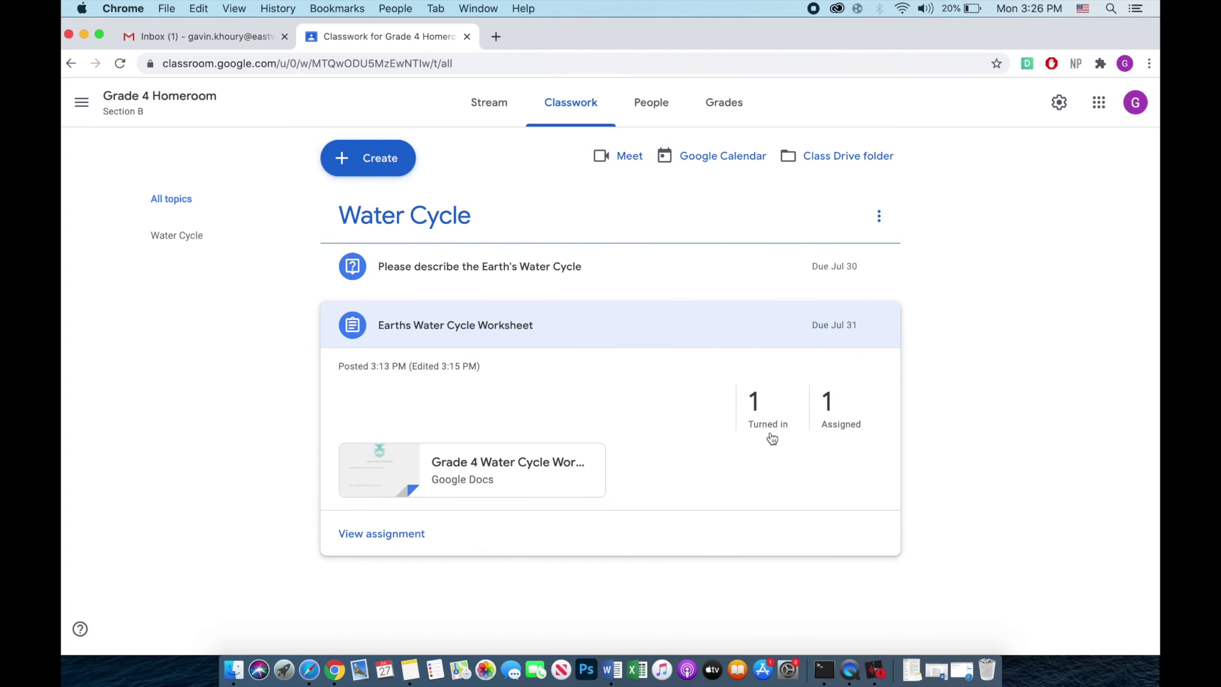
click(771, 428)
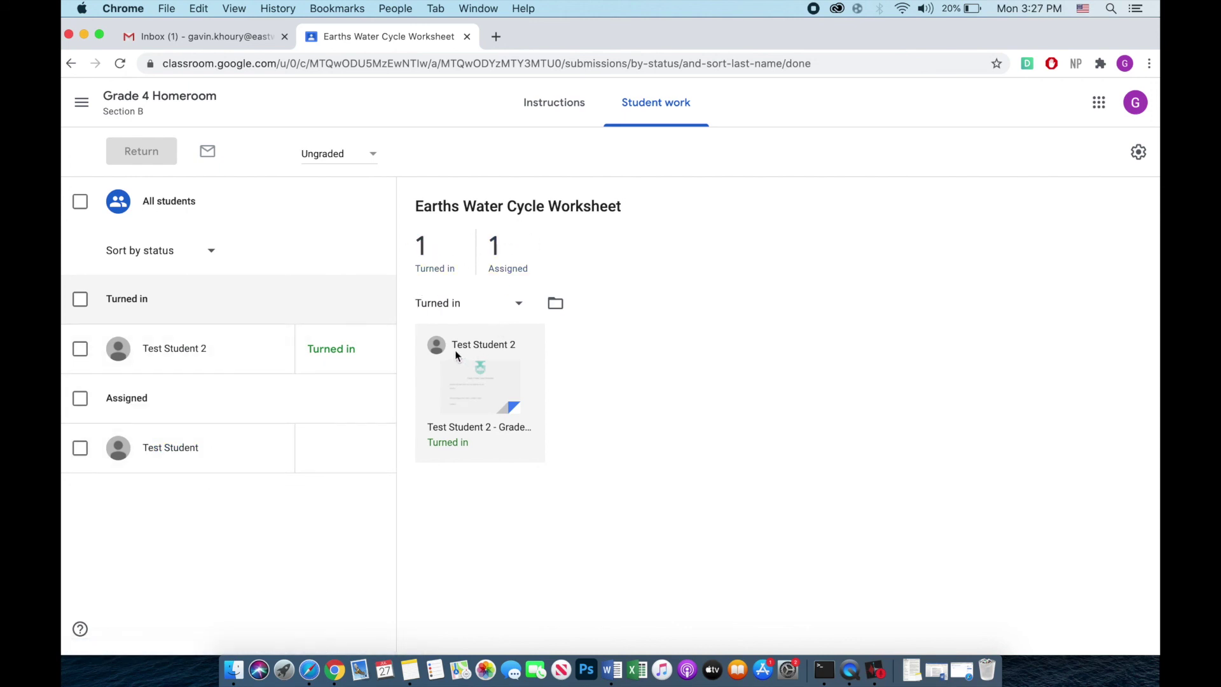
drag(452, 344, 522, 350)
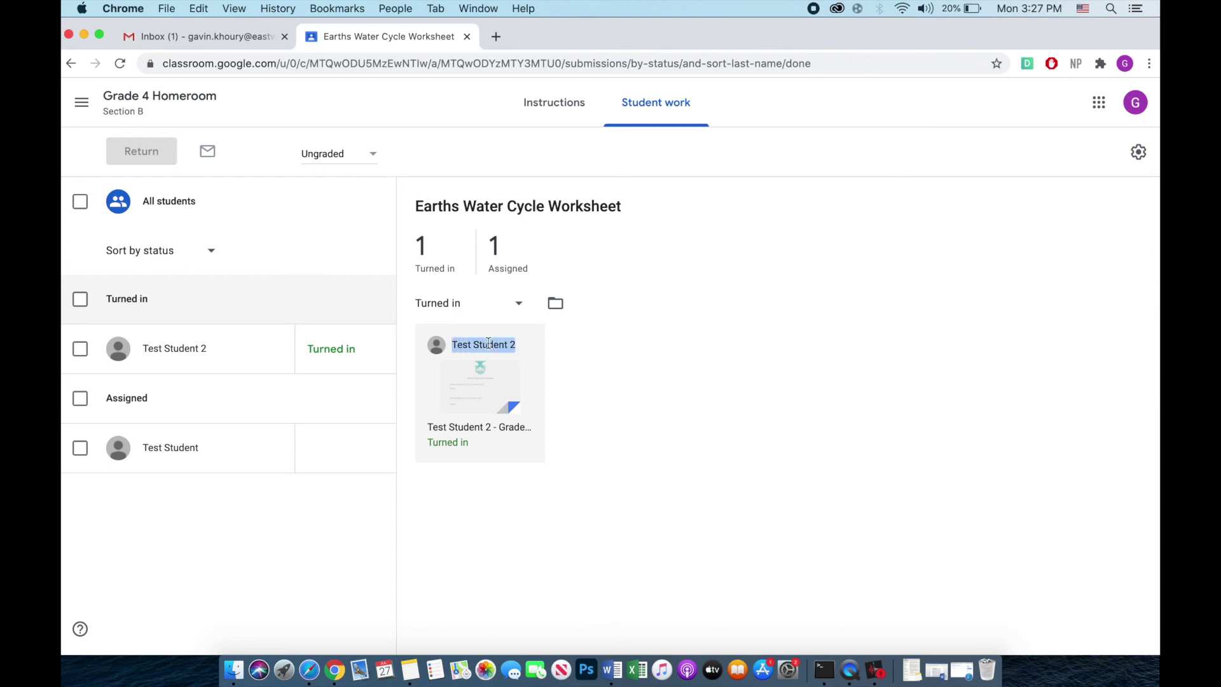
click(522, 349)
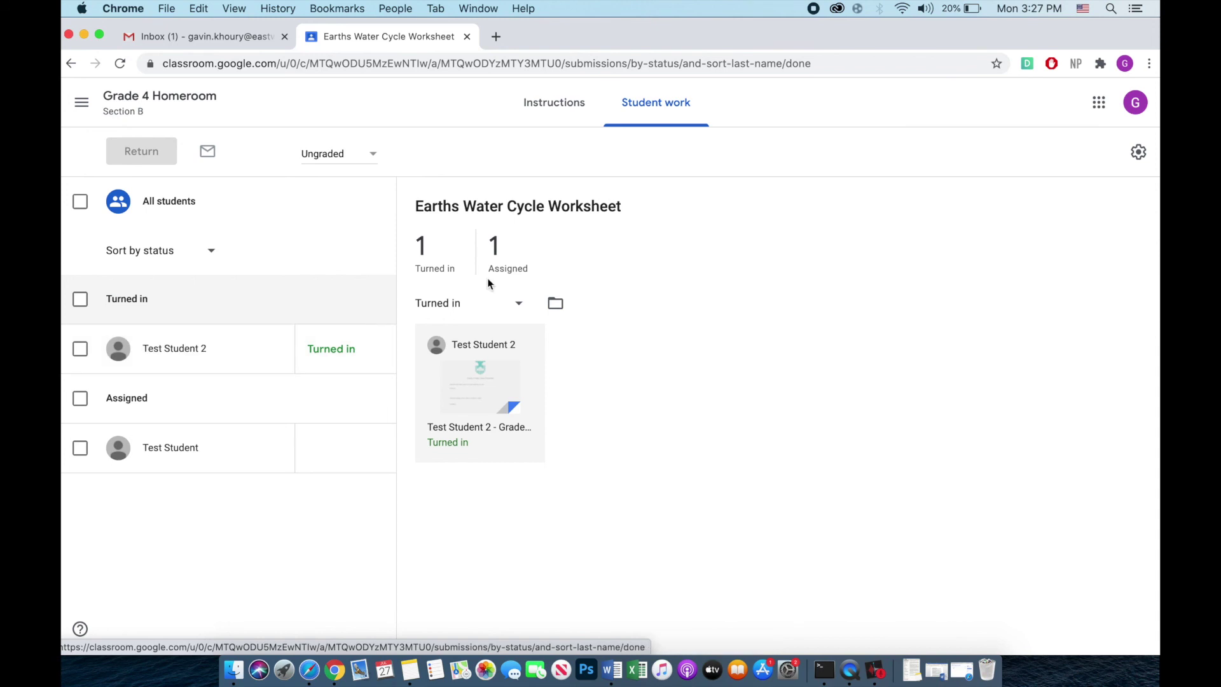
Open the turned-in worksheet, read through the student's answers and close it
click(481, 397)
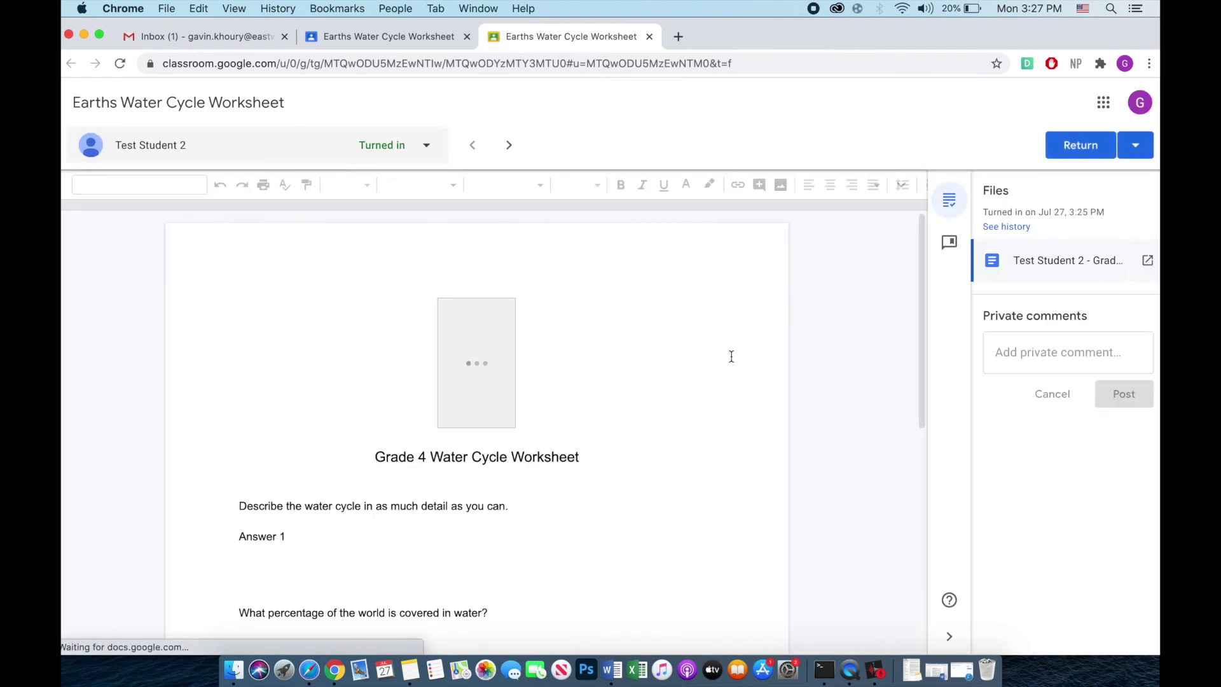
scroll(731, 357, down, 5)
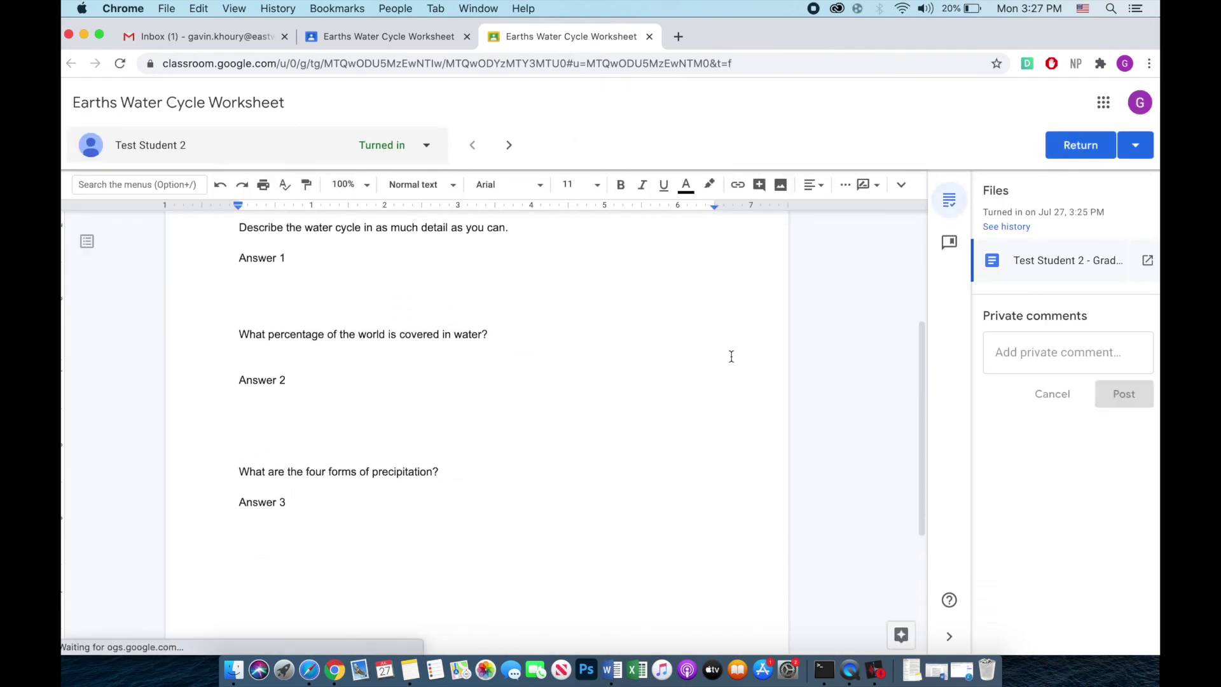
click(650, 37)
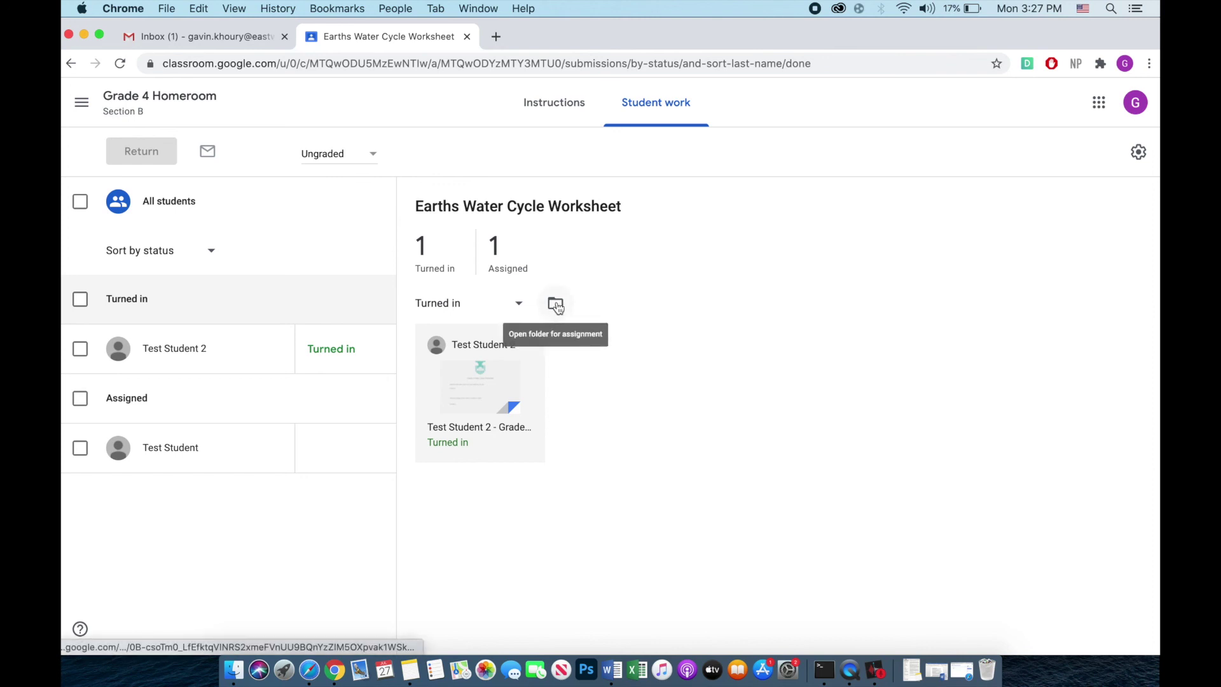
Open the assignment's Google Drive folder and go up to its parent class folder
click(556, 304)
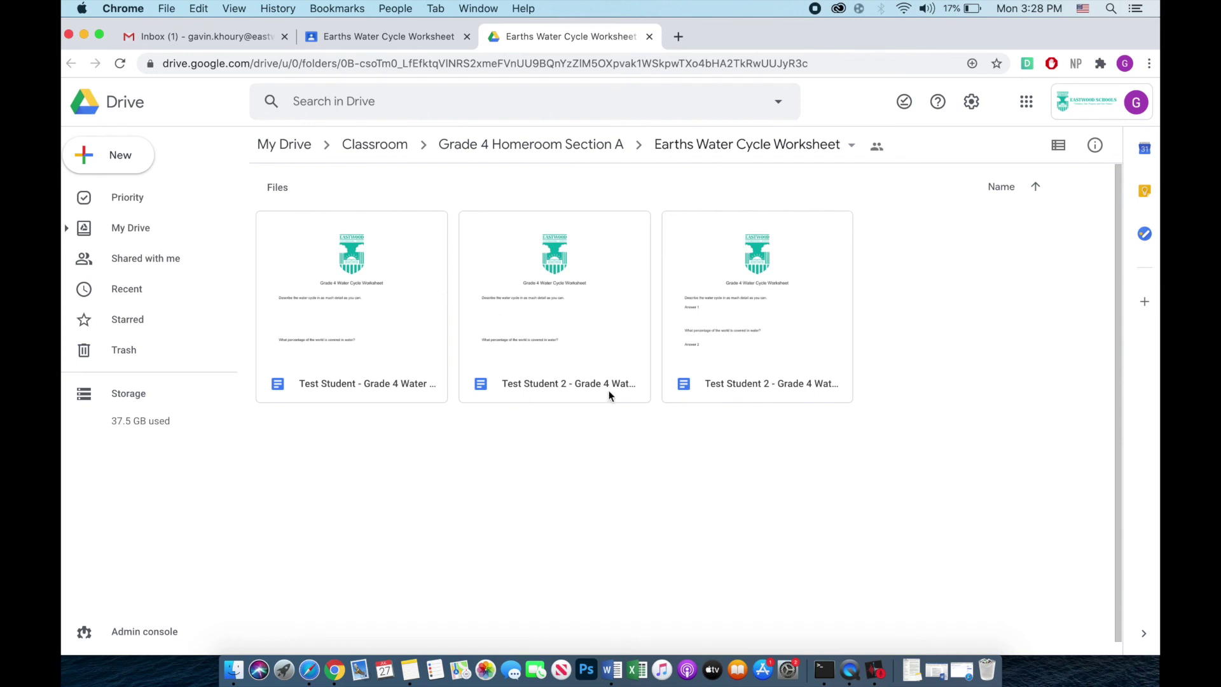
click(572, 151)
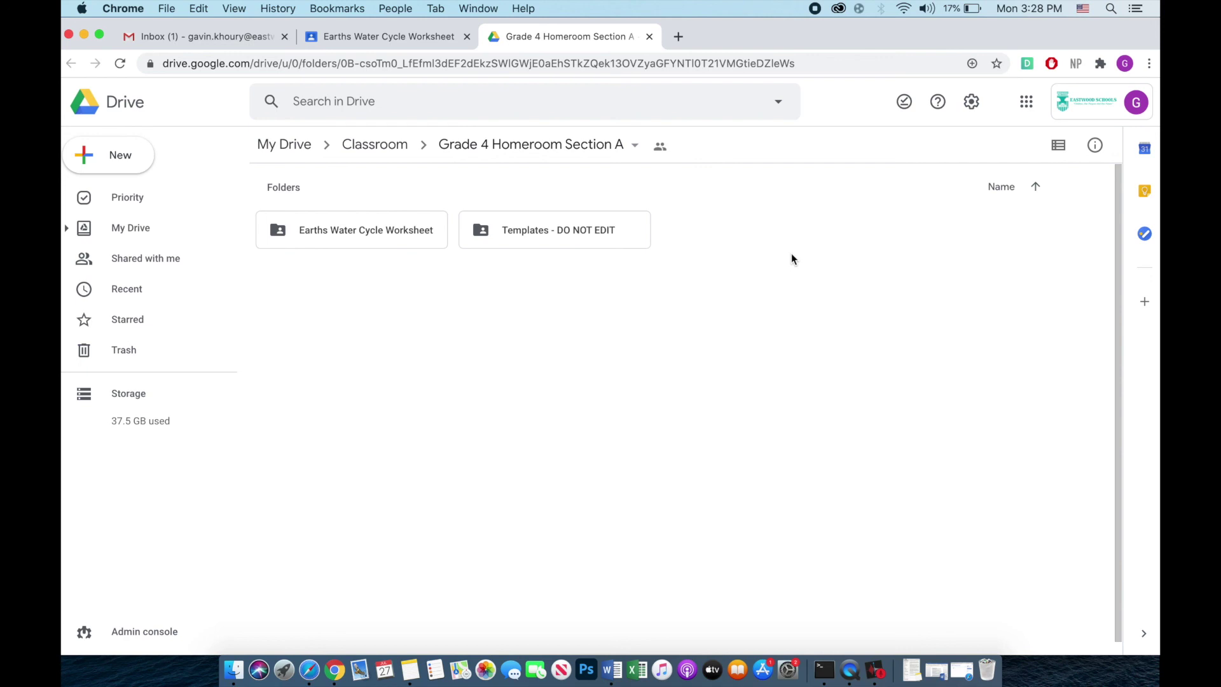
Return to Google Classroom and look over the Grade 4 Homeroom Section B stream
click(388, 36)
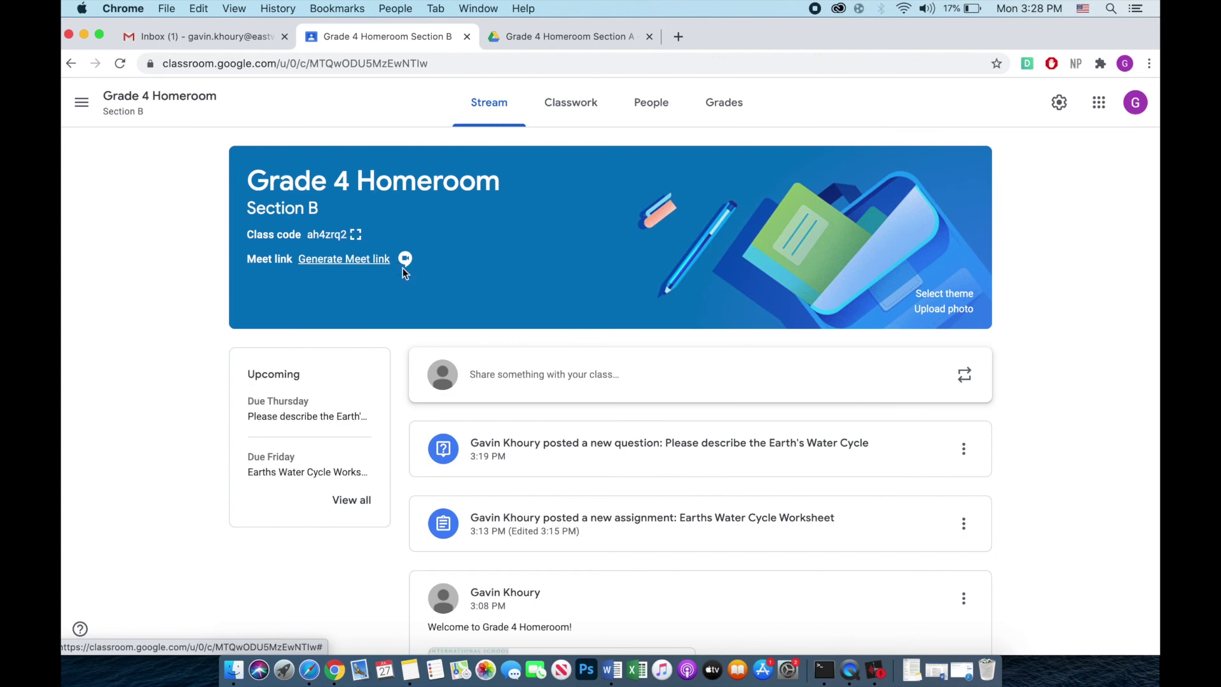
scroll(459, 312, down, 1)
scroll(459, 312, down, 1)
scroll(460, 314, down, 1)
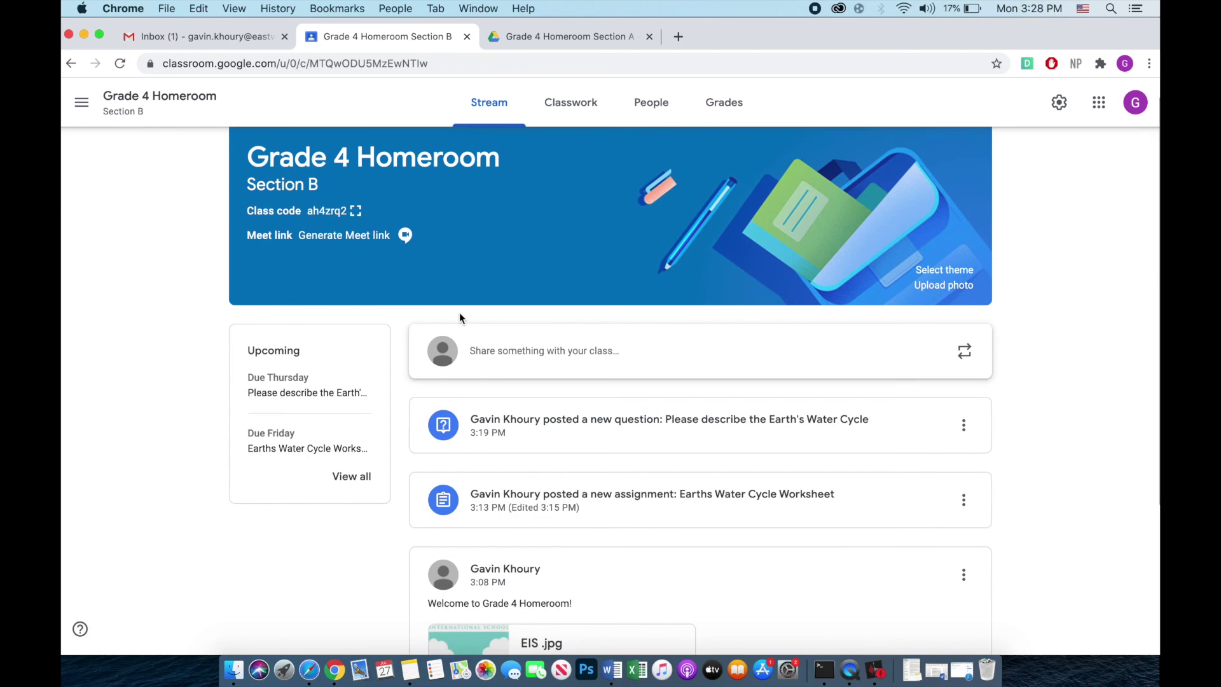